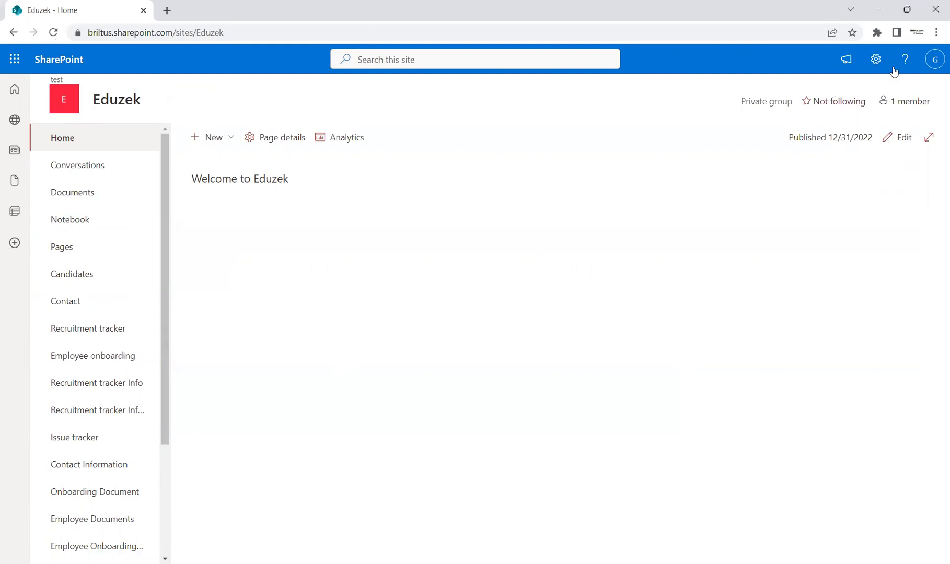
- Open the Site Columns gallery from the Eduzek site's settings
click(874, 60)
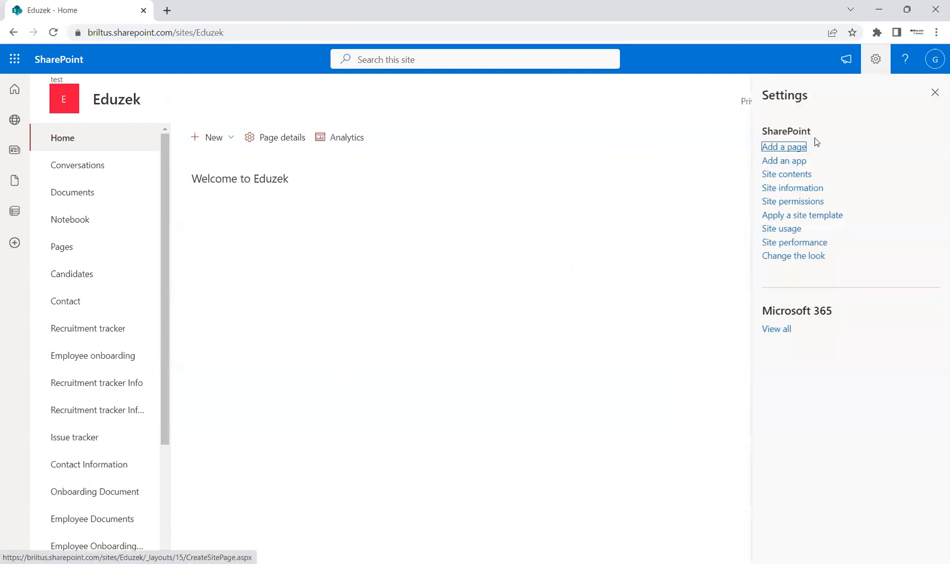
click(783, 176)
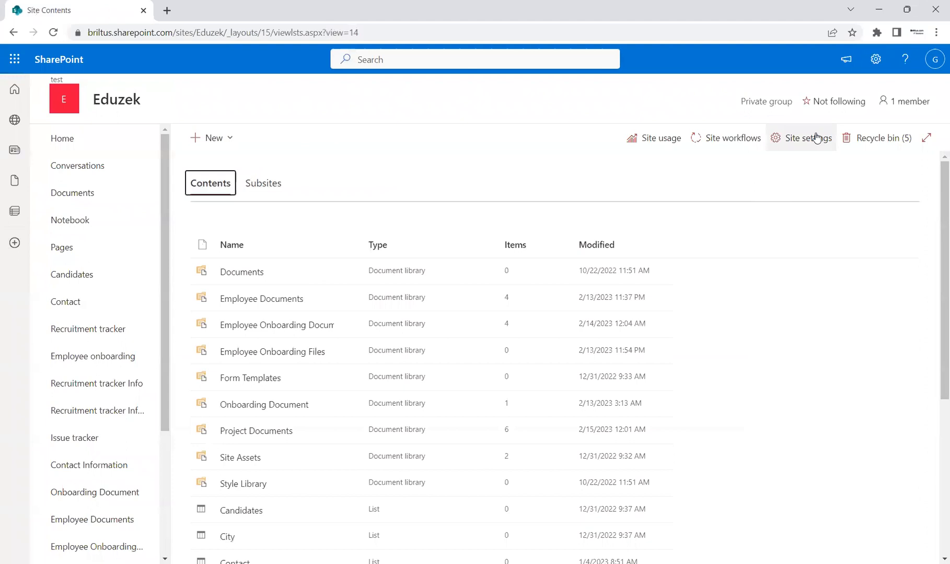
click(817, 138)
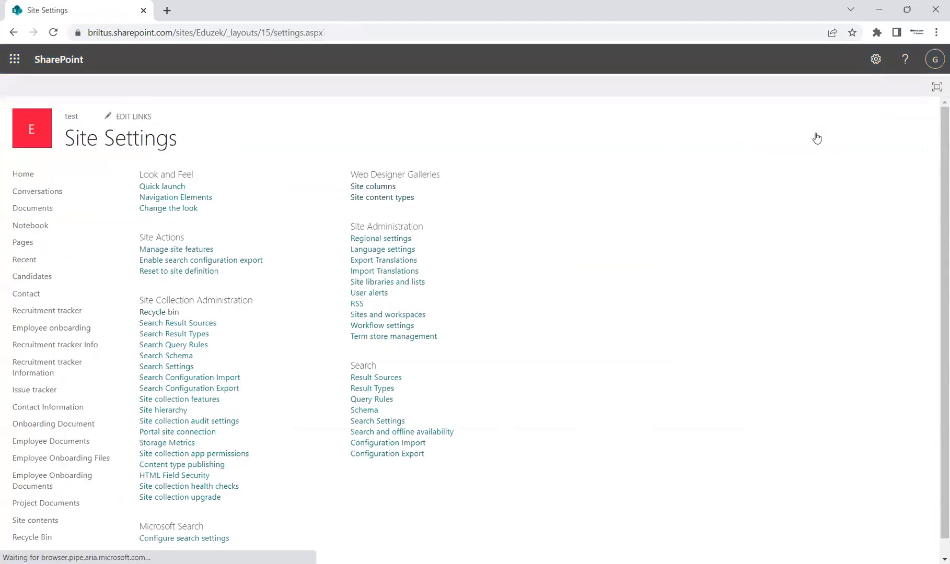
click(373, 187)
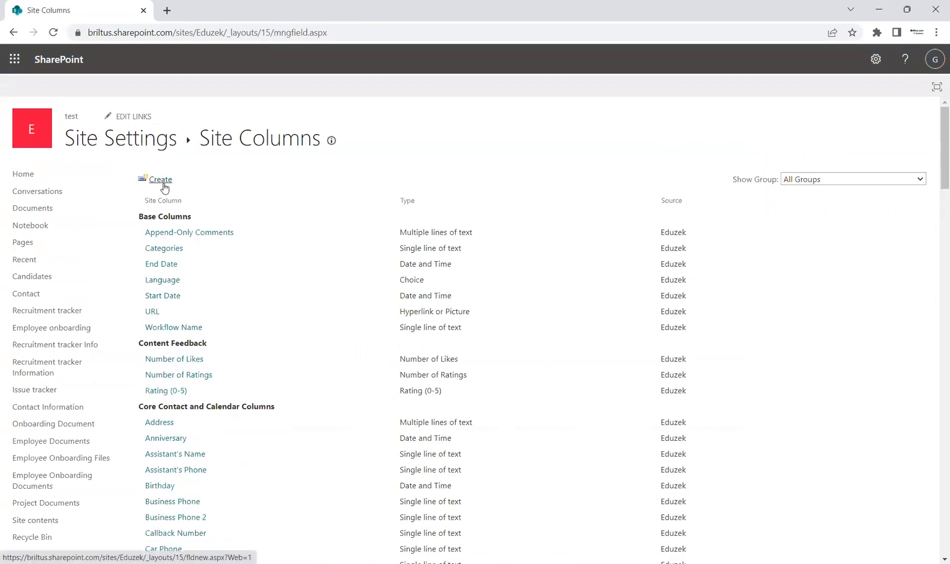
- Examine the list of existing site columns and the groups they are sorted under, such as Base Columns and Content Feedback
scroll(935, 179, down, 1)
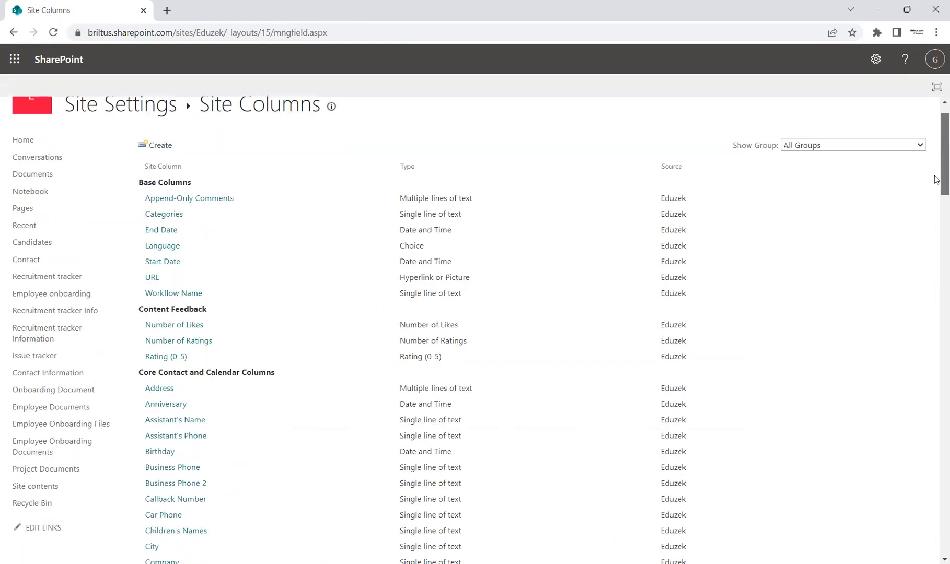
scroll(935, 167, up, 1)
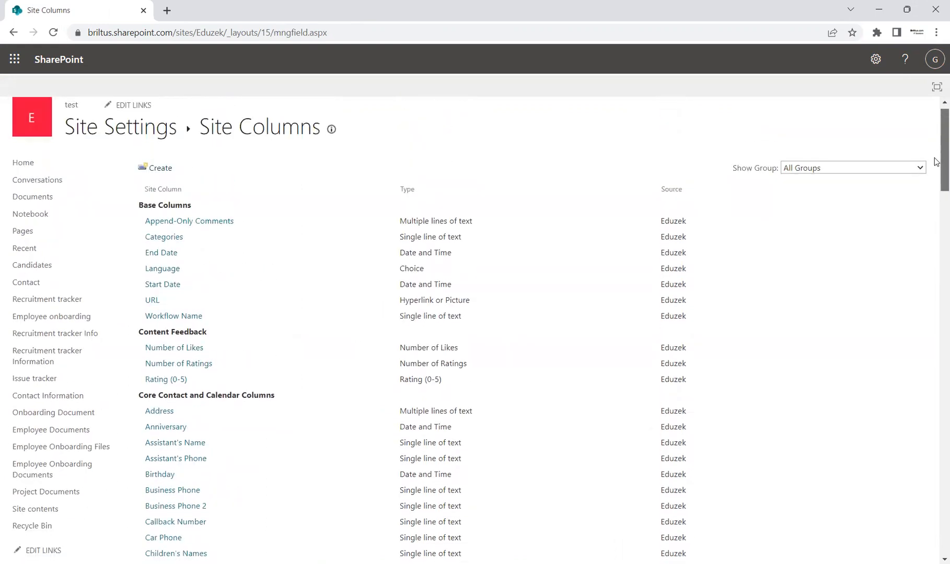
scroll(936, 167, down, 1)
scroll(935, 188, down, 3)
scroll(935, 199, down, 14)
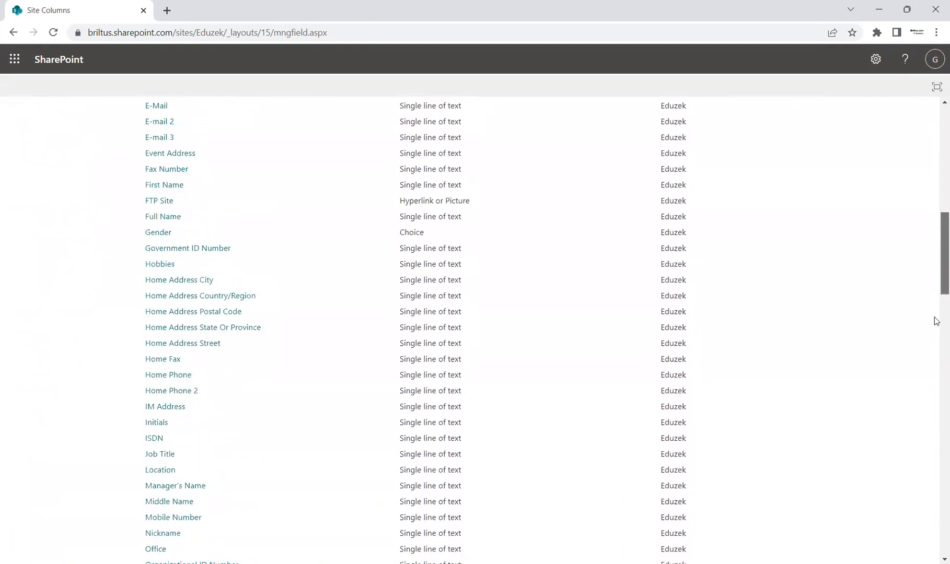
scroll(931, 228, up, 18)
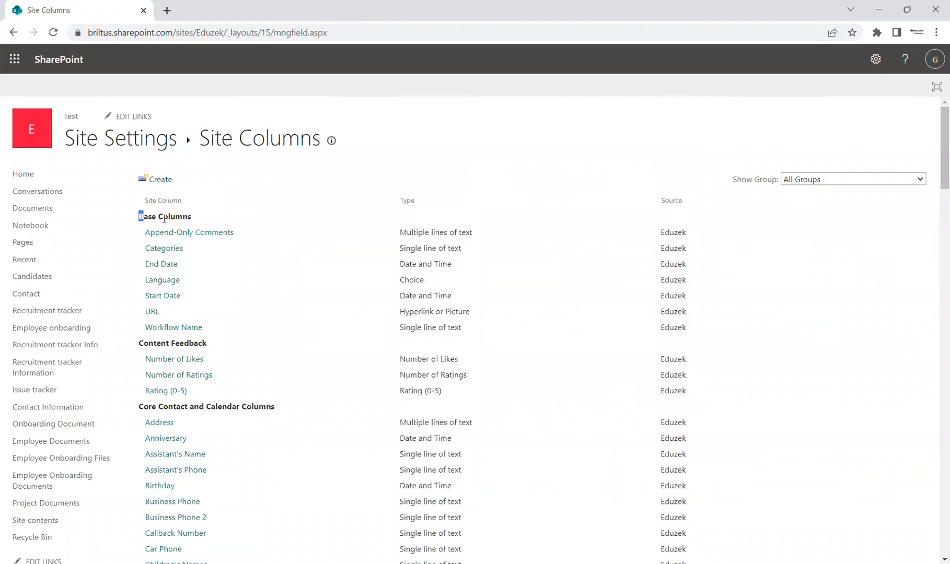
drag(140, 215, 182, 216)
drag(195, 215, 135, 217)
drag(148, 343, 210, 348)
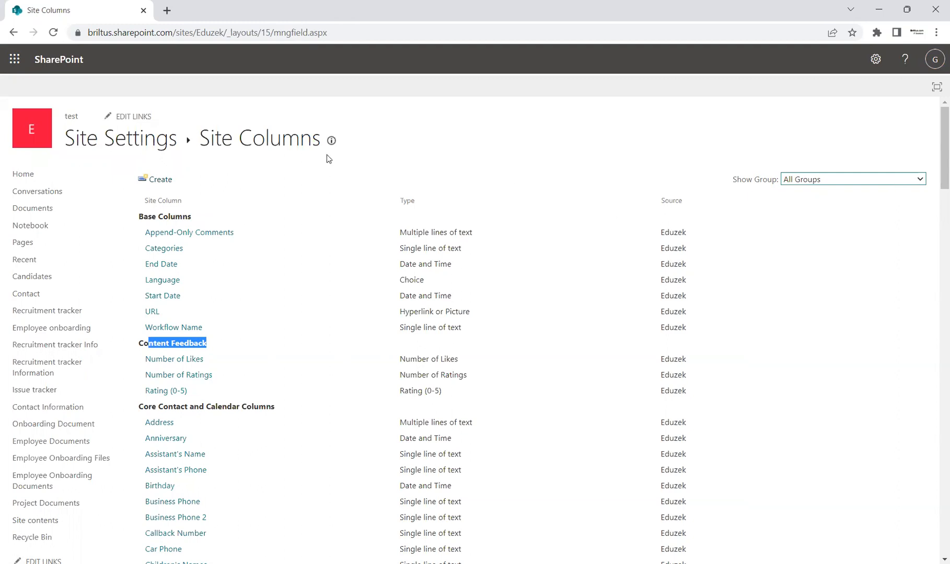
click(191, 181)
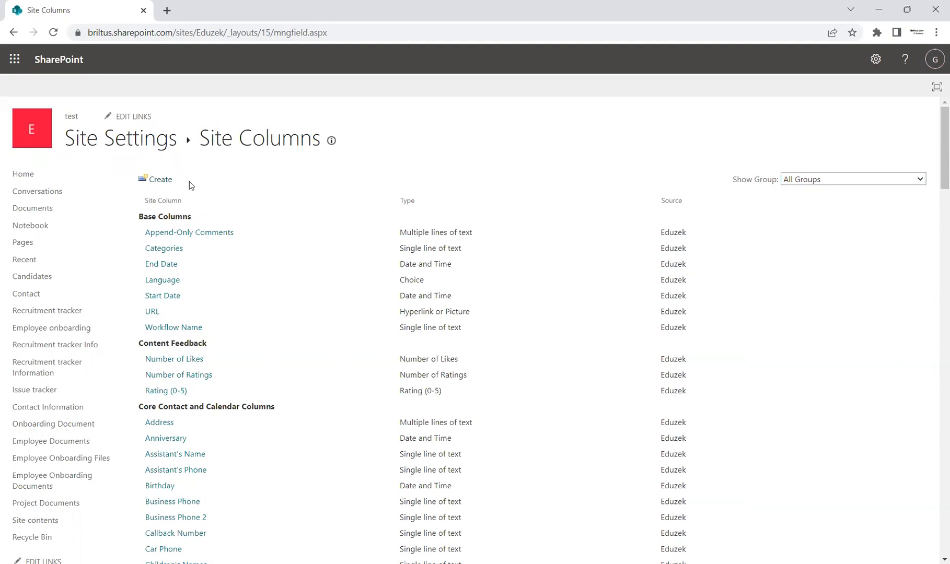
- Begin a new site column and name it Location4
click(152, 181)
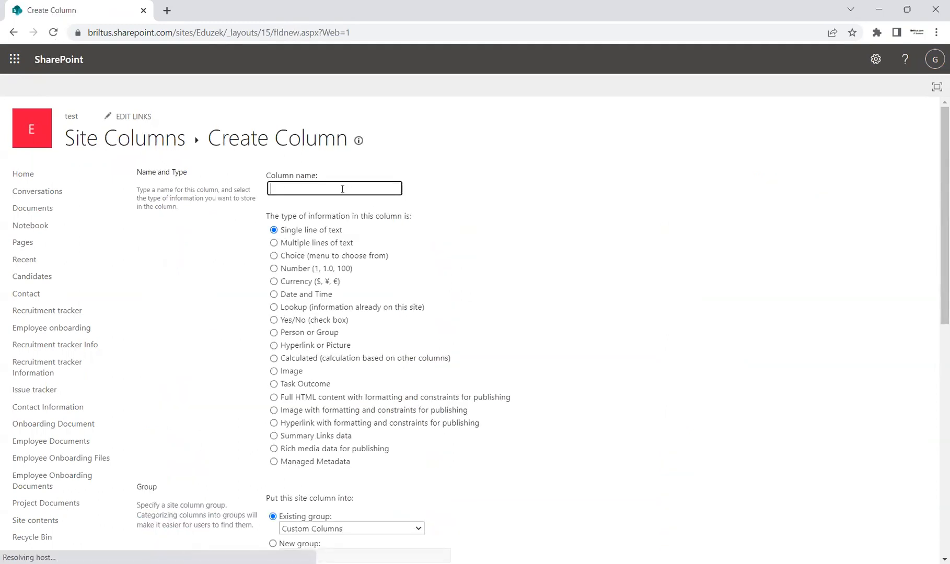
click(342, 189)
text(LOc)
key(BackSpace)
key(BackSpace)
key(BackSpace)
text(Locati)
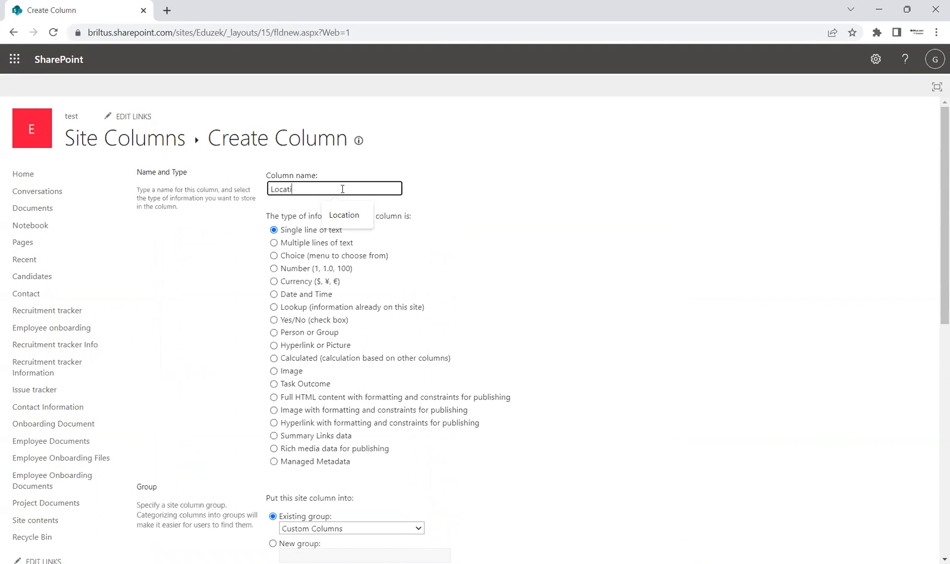
text(on4)
scroll(934, 183, down, 3)
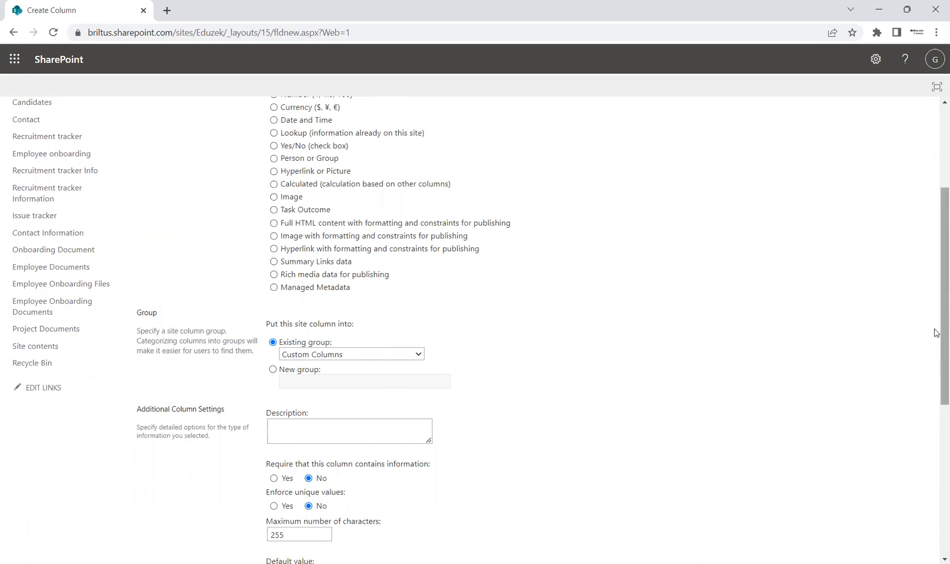
scroll(935, 333, down, 2)
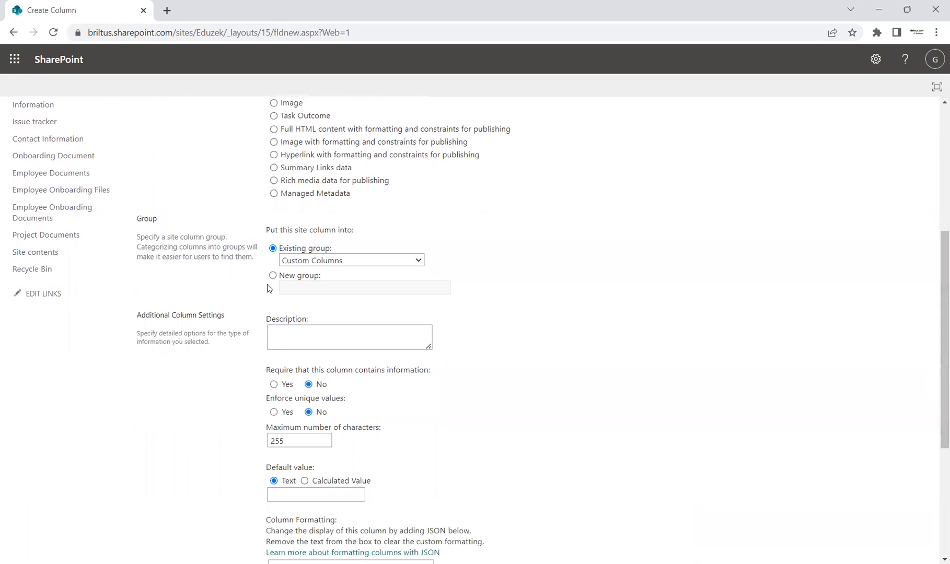
click(273, 276)
click(305, 288)
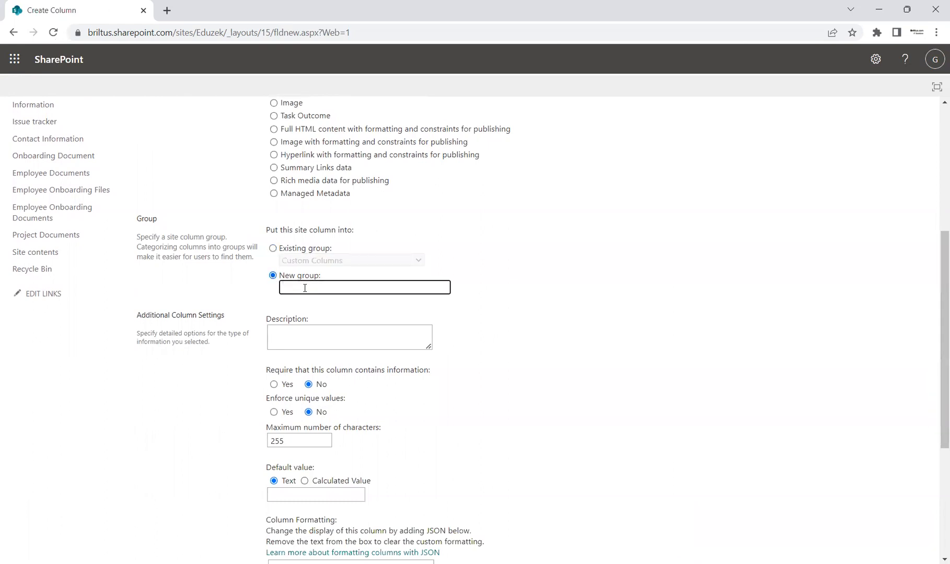
click(272, 250)
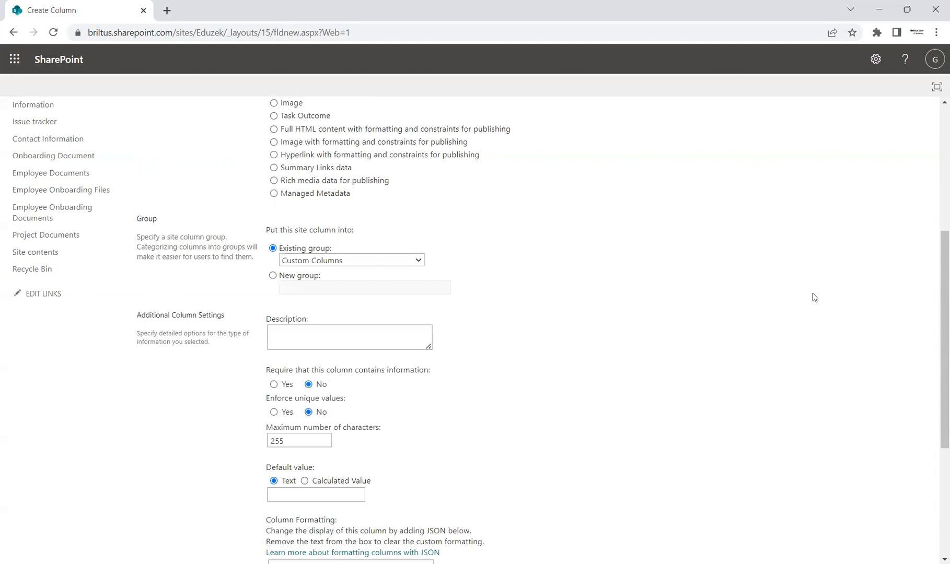
- Create the column as a single line of text in the existing Custom Columns group with the default additional settings
drag(935, 306, 935, 384)
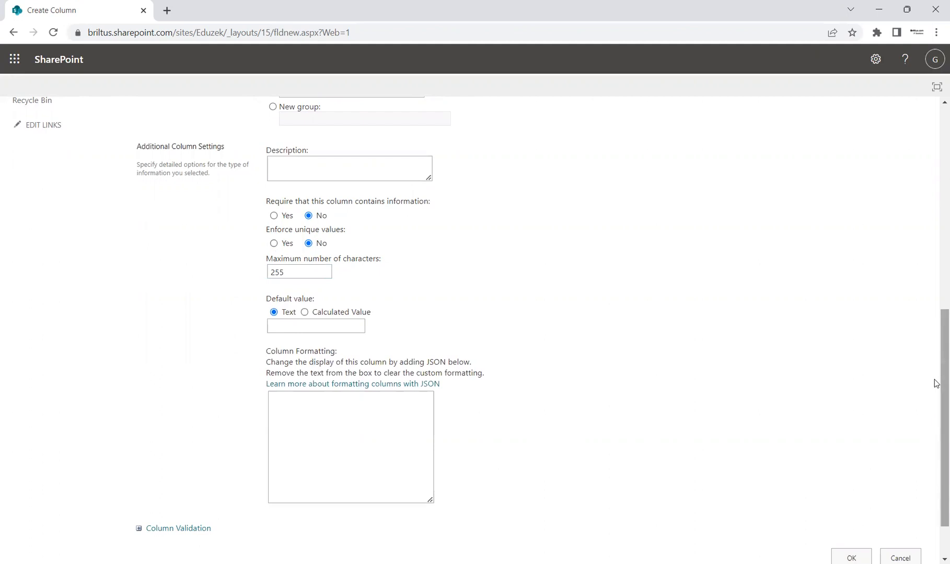
drag(936, 381, 936, 435)
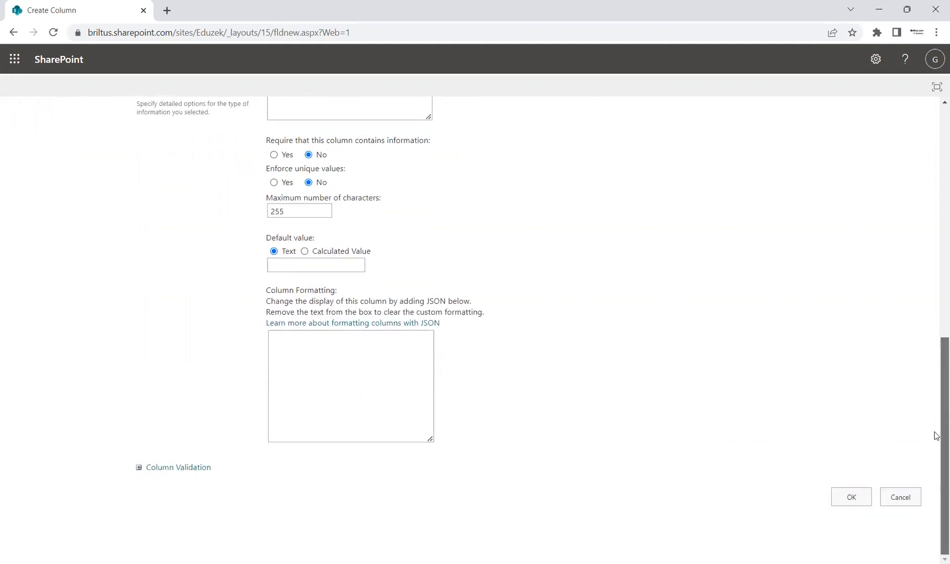
click(856, 497)
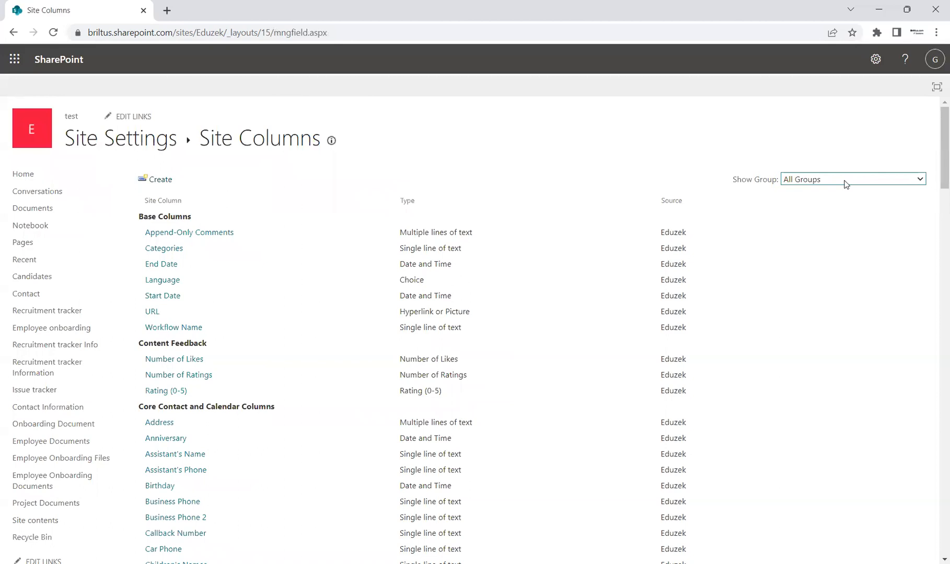
- Filter the site columns by the Custom Columns group, restore All Groups, and look up the new column in the full list
click(824, 257)
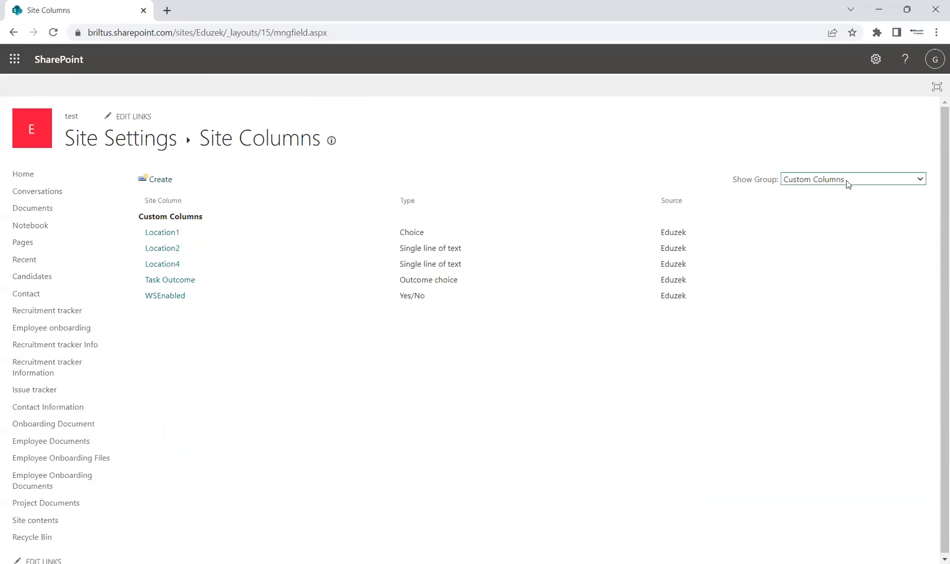
click(837, 196)
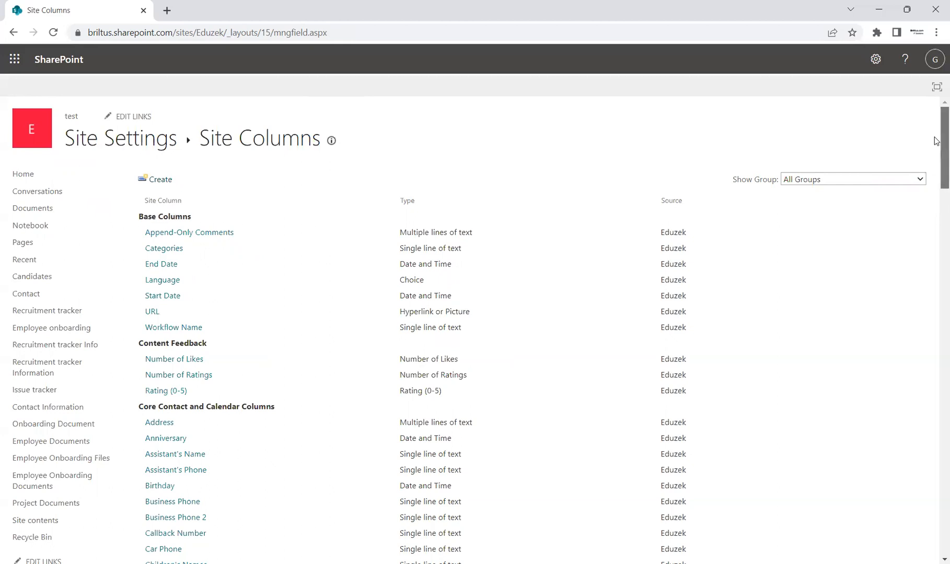
scroll(935, 162, down, 2)
scroll(935, 178, down, 13)
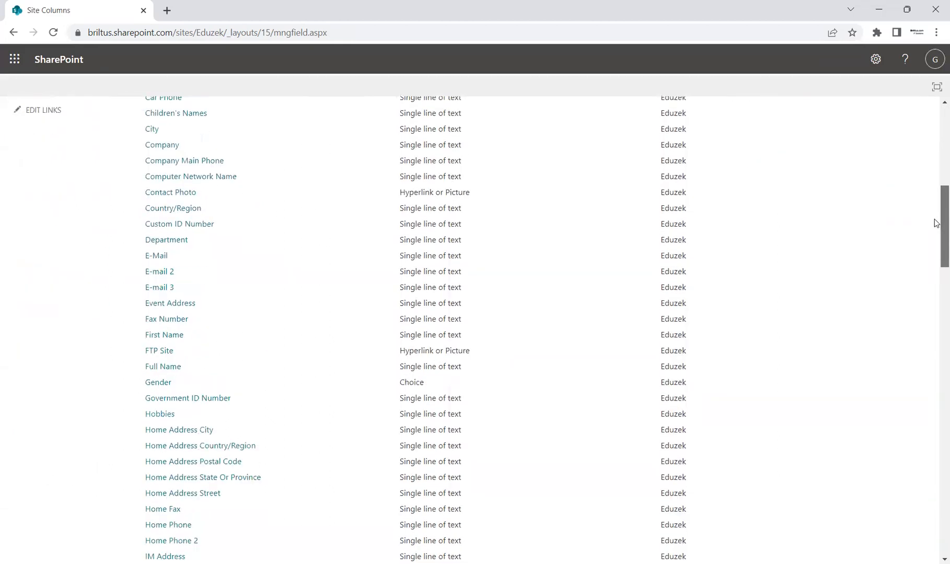
scroll(935, 332, down, 15)
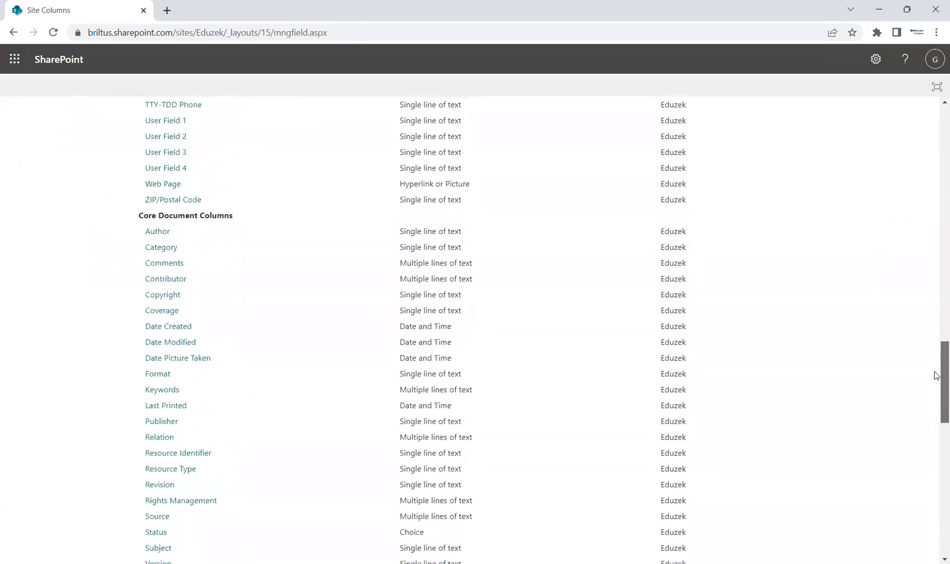
scroll(935, 418, down, 4)
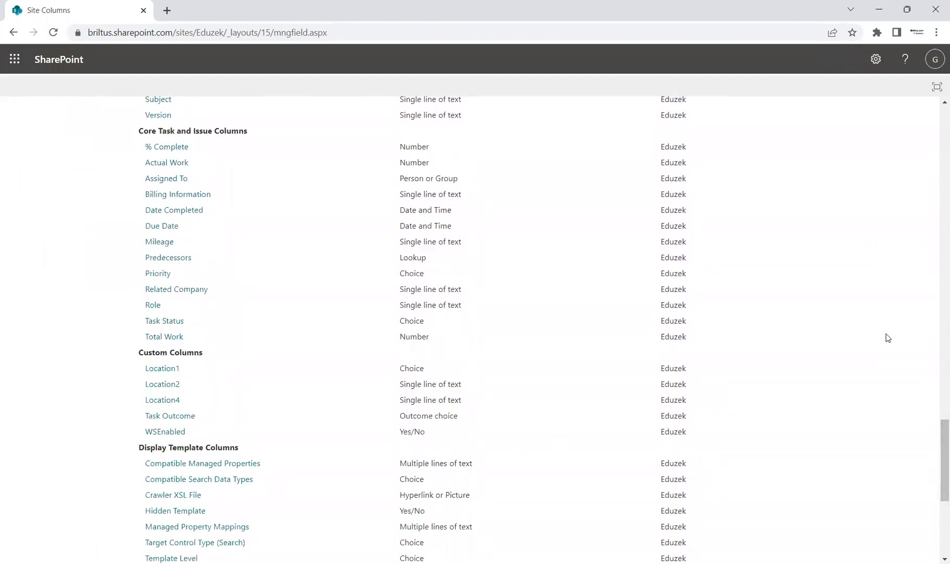
drag(935, 449, 936, 90)
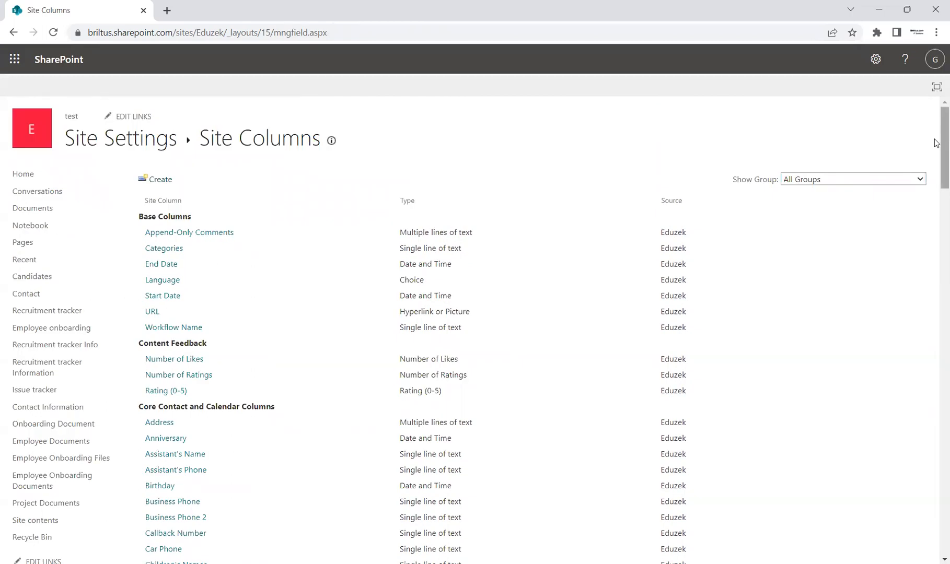
- Open the Location4 column from the Custom Columns group, review its editable settings, and leave without saving
drag(935, 143, 924, 383)
scroll(921, 396, down, 2)
scroll(920, 417, up, 3)
scroll(926, 373, down, 4)
scroll(919, 444, down, 5)
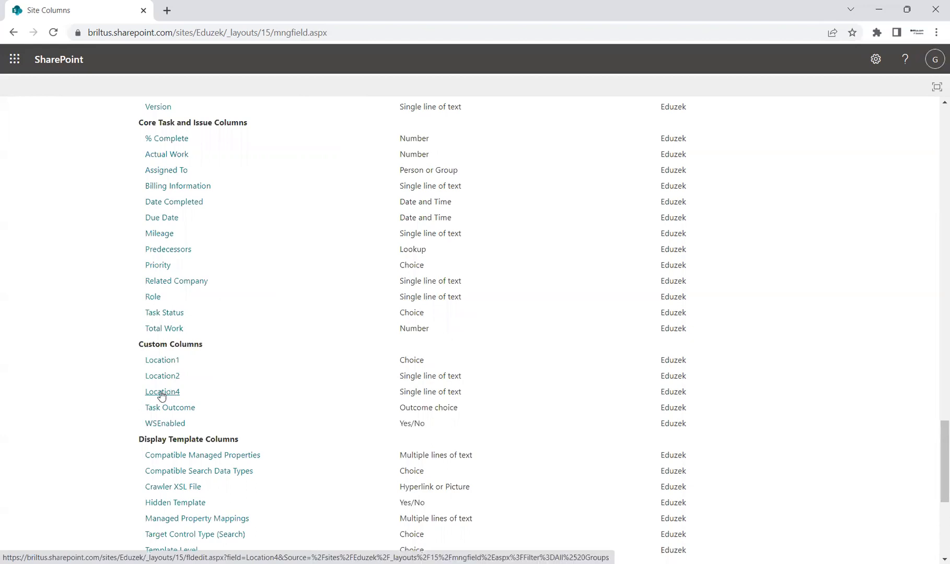
click(162, 393)
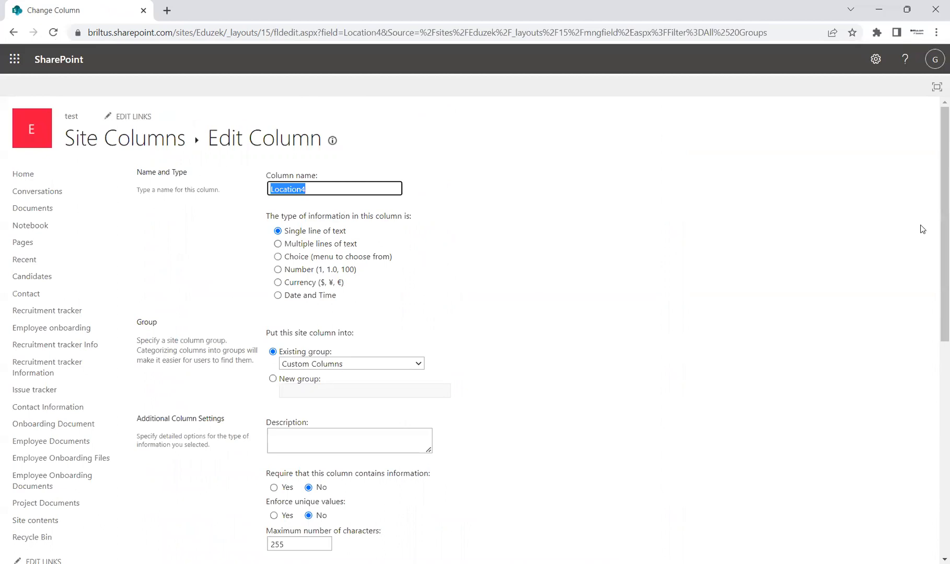
drag(934, 218, 934, 274)
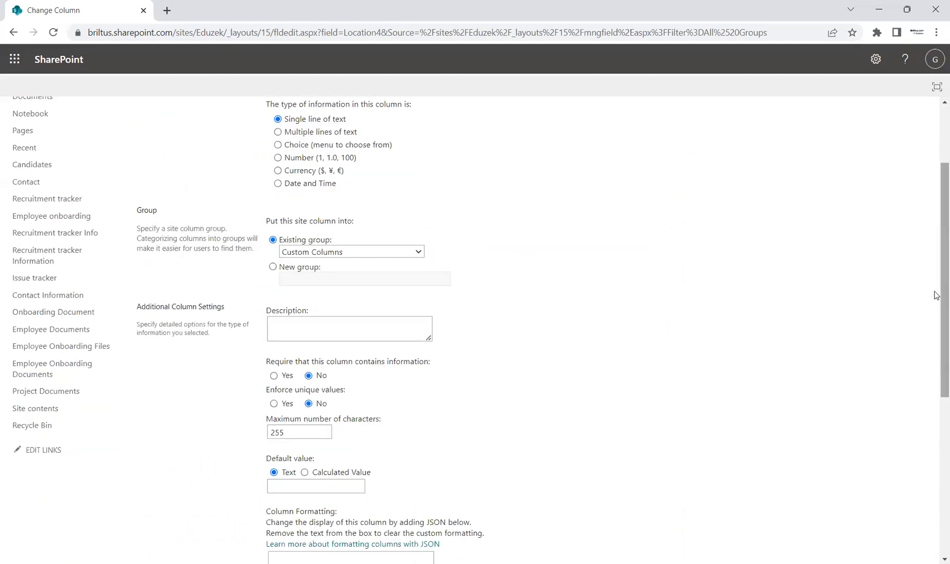
drag(934, 291, 935, 332)
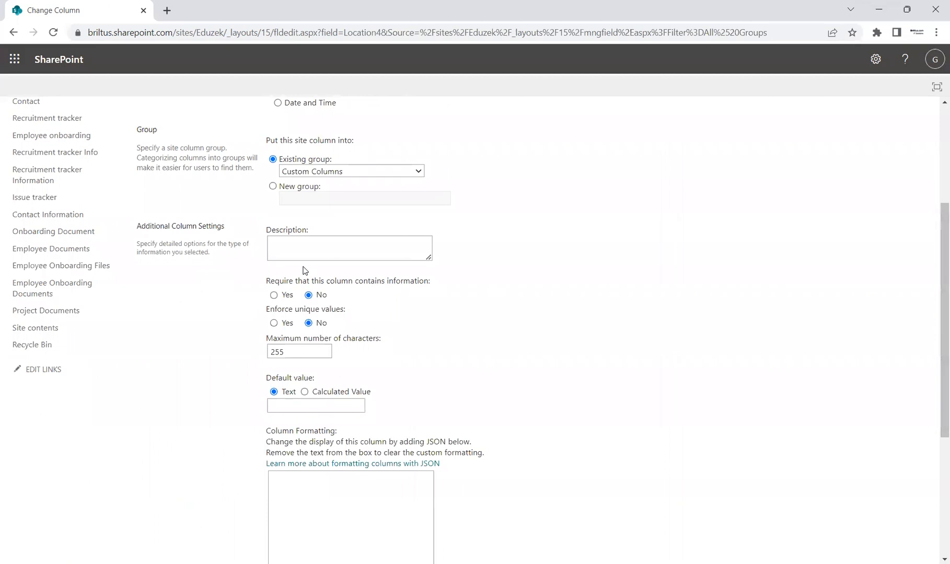
drag(932, 346, 935, 476)
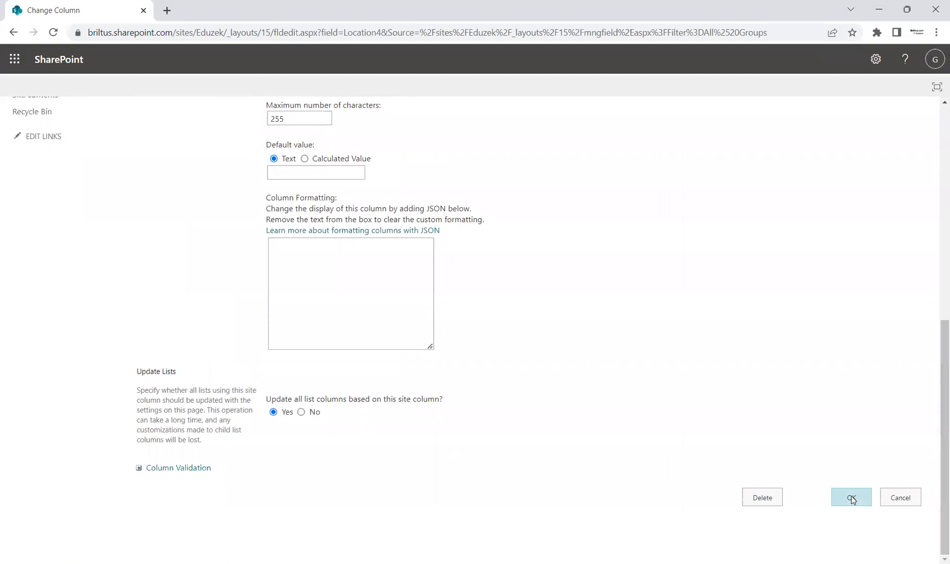
click(899, 499)
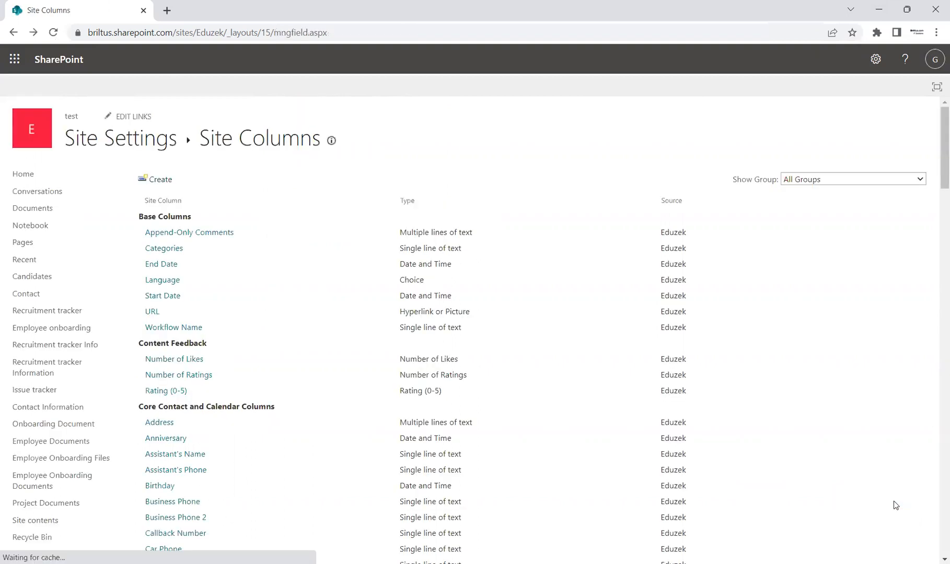
- Open the Location4 site column, request its deletion to read the warning, and back out without deleting or saving
drag(936, 172, 935, 469)
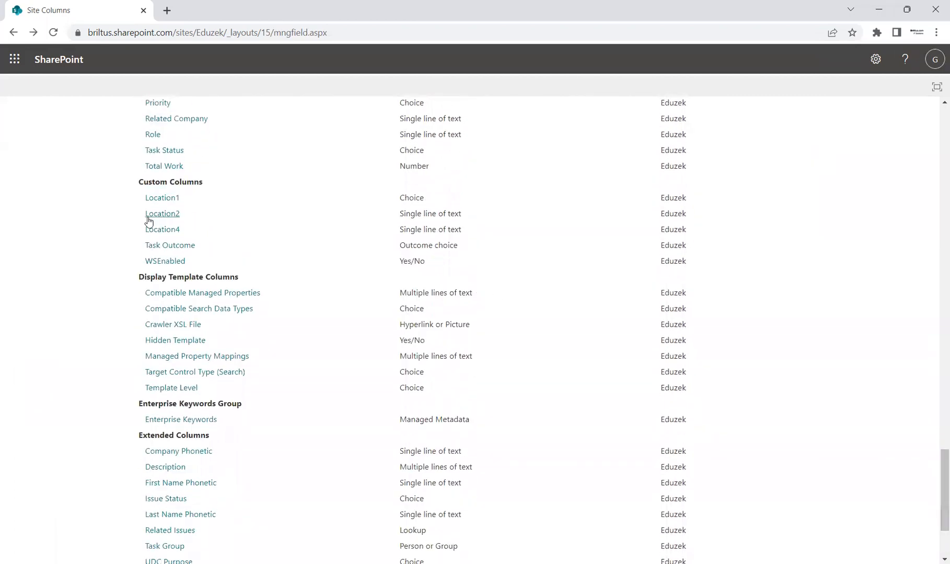
click(161, 233)
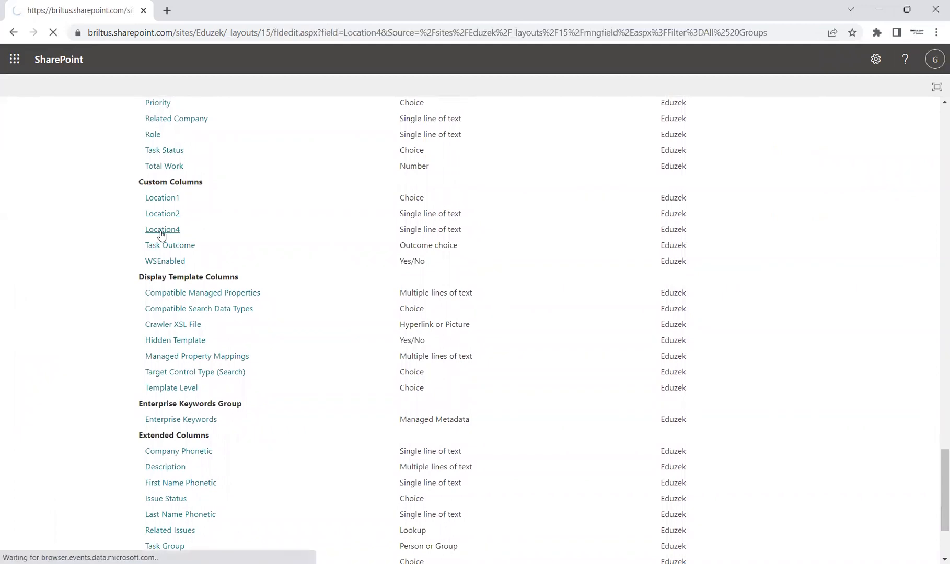
drag(935, 199, 935, 431)
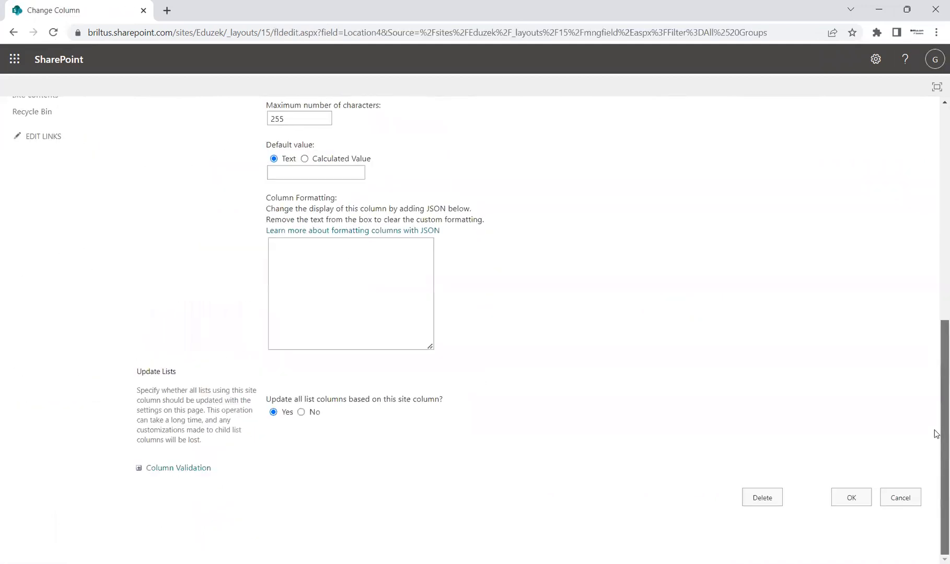
click(765, 495)
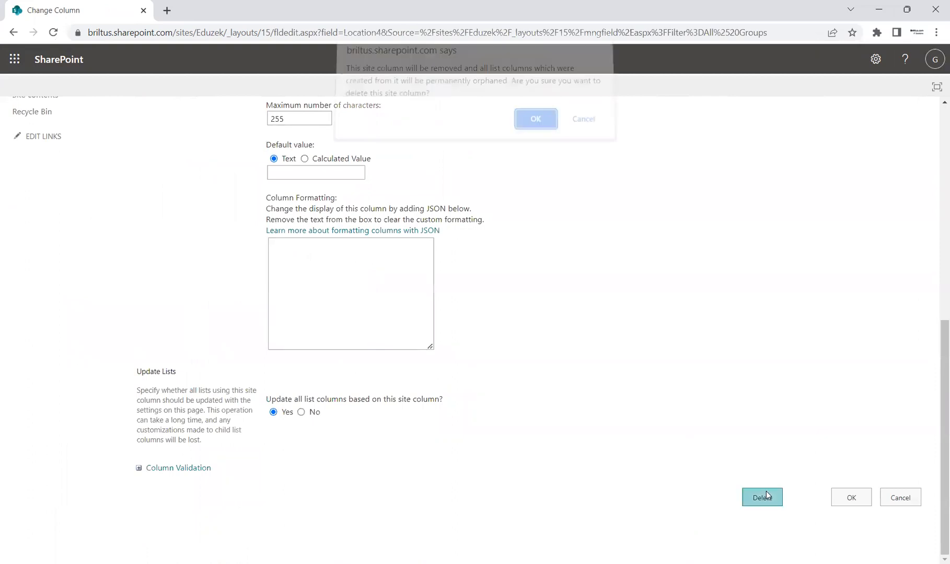
drag(349, 77, 508, 90)
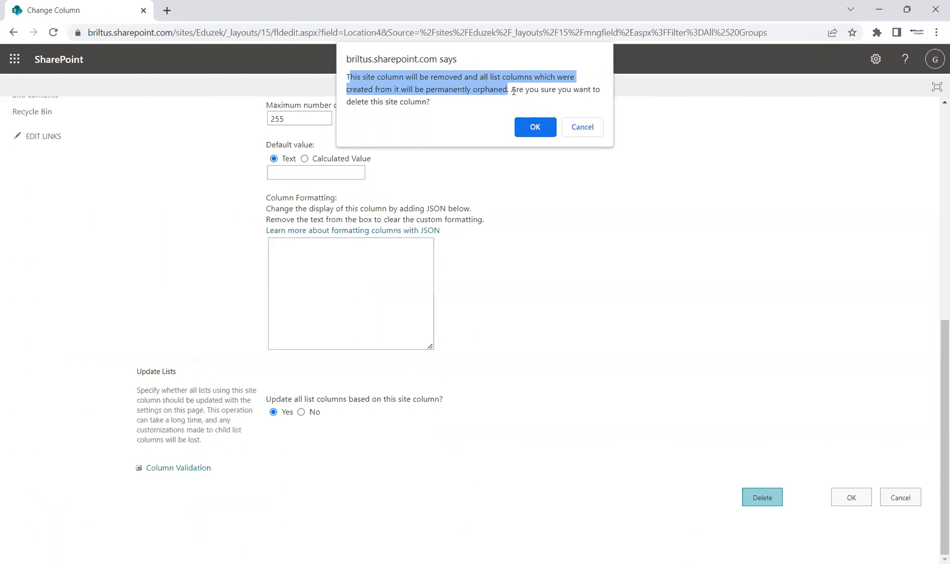
click(489, 91)
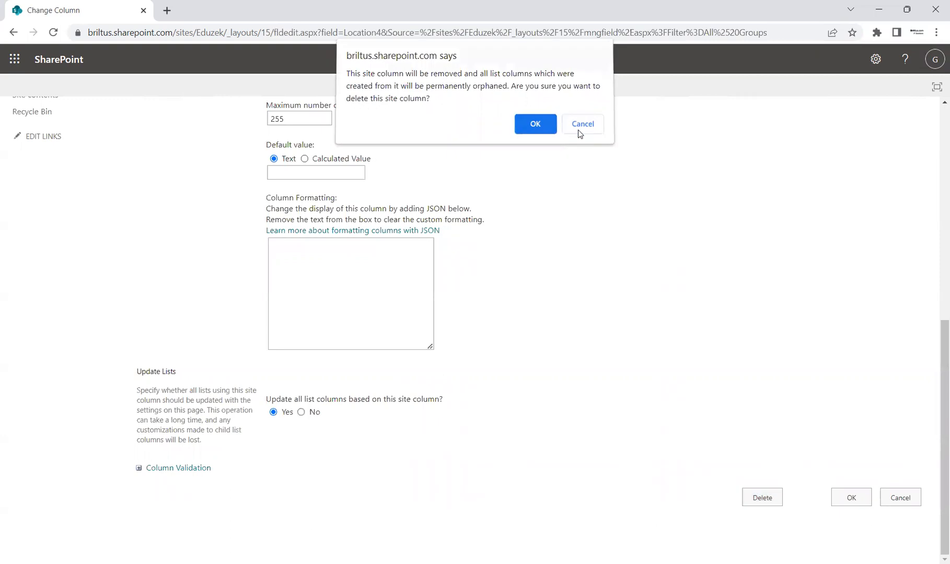
click(578, 130)
click(895, 492)
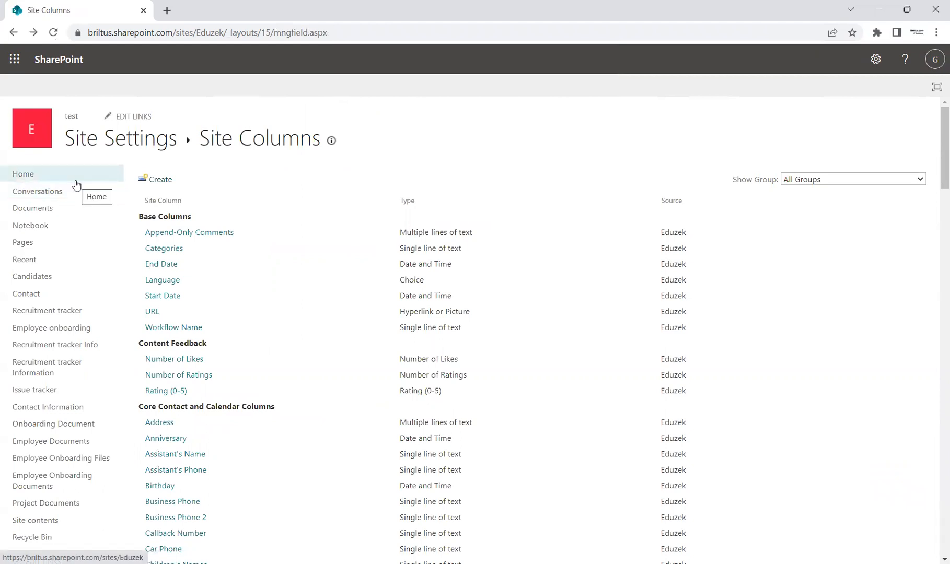
- Go to the Contact list from the site's home page and open its list settings
click(76, 185)
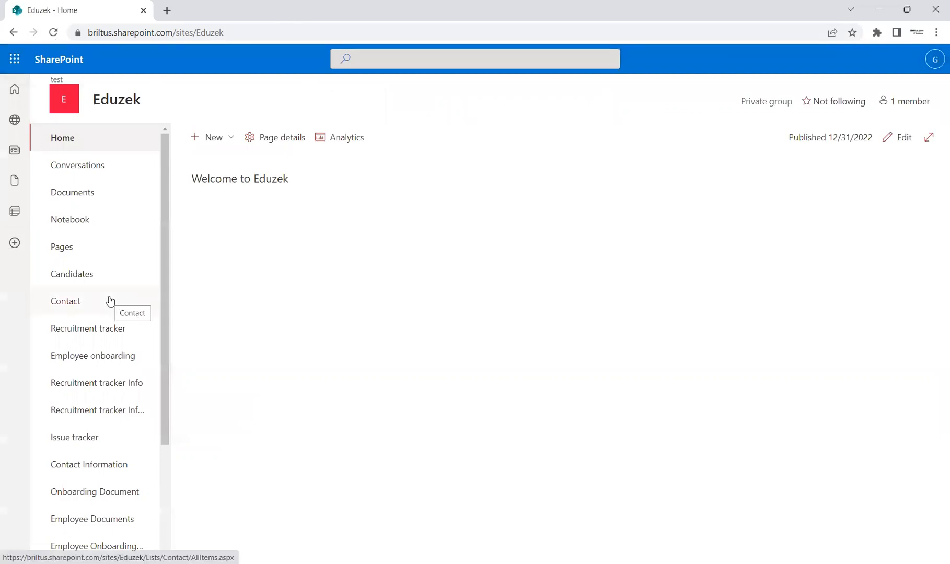
click(110, 301)
click(875, 60)
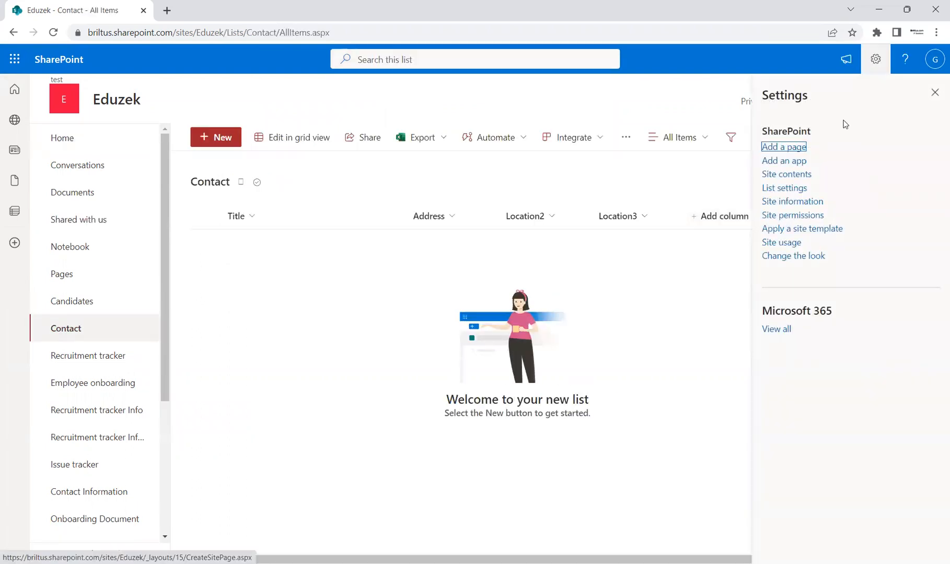
click(793, 189)
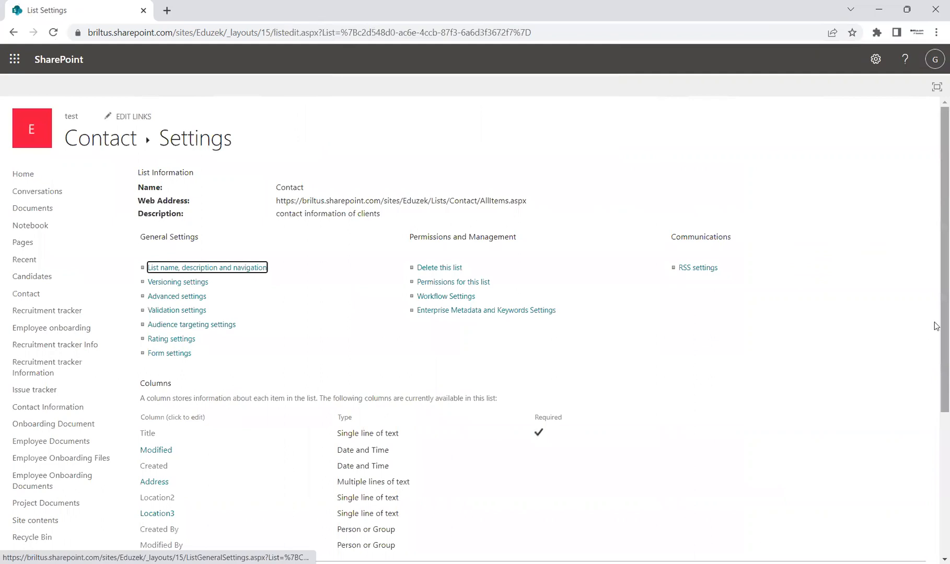
- Add the existing site column Location4 from the Custom Columns group to the Contact list, including it in the default view
drag(935, 325, 935, 467)
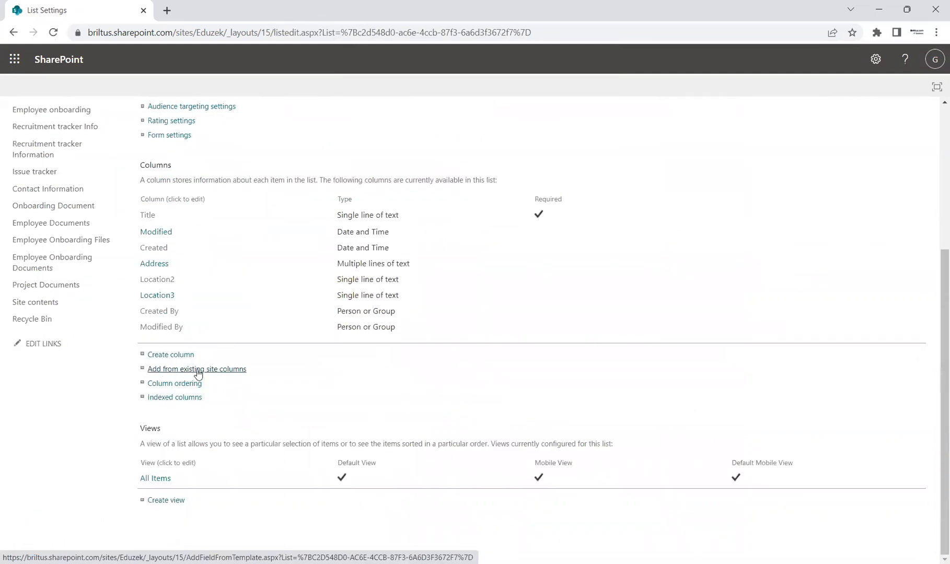
click(223, 369)
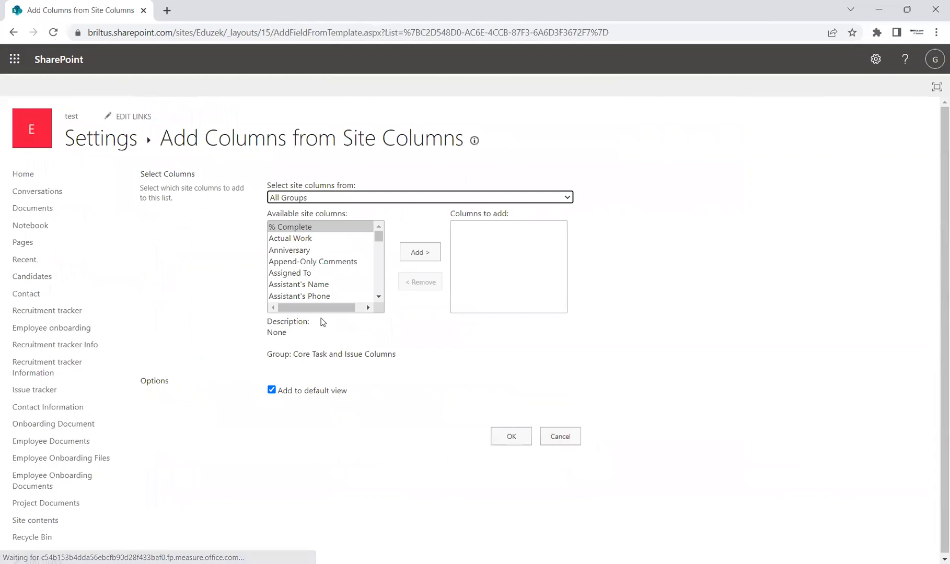
click(422, 194)
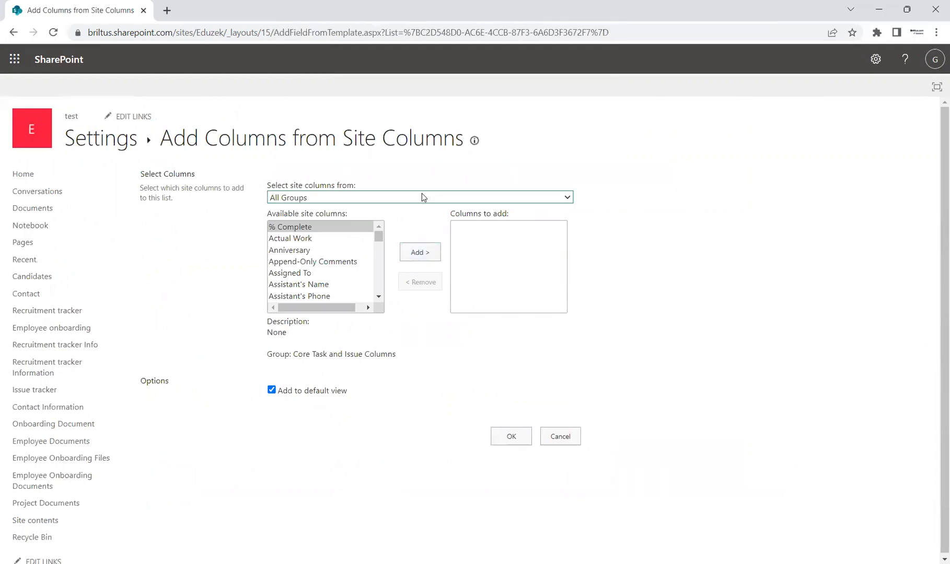
click(335, 252)
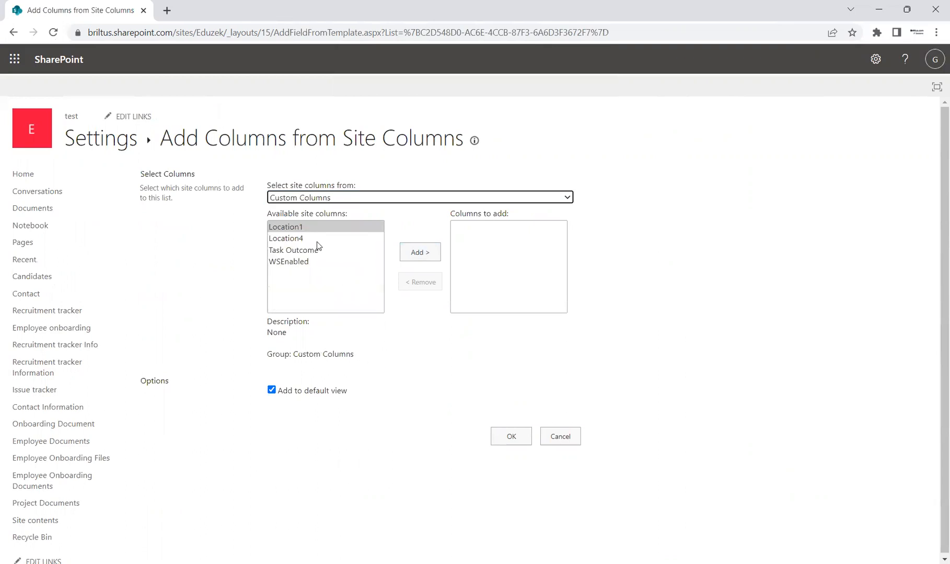
click(316, 241)
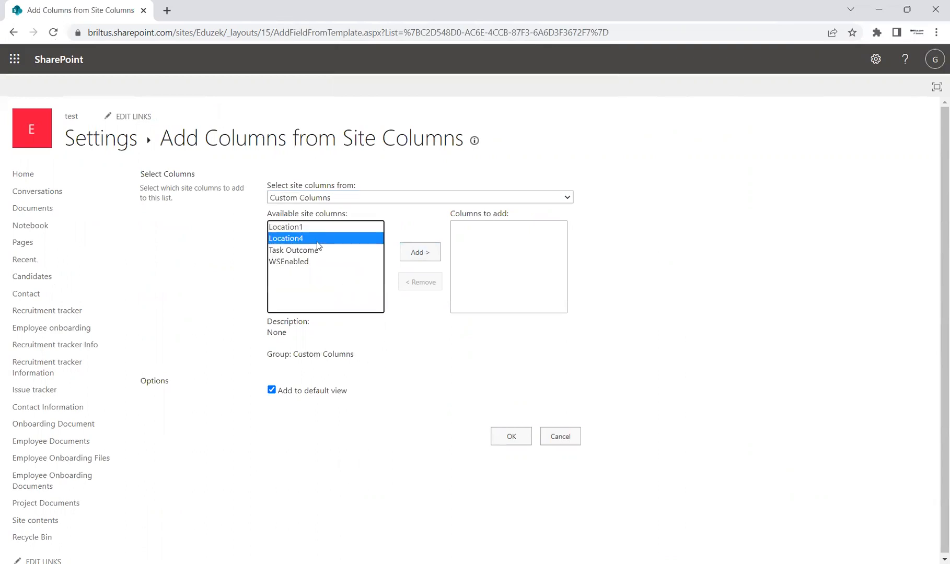
click(427, 253)
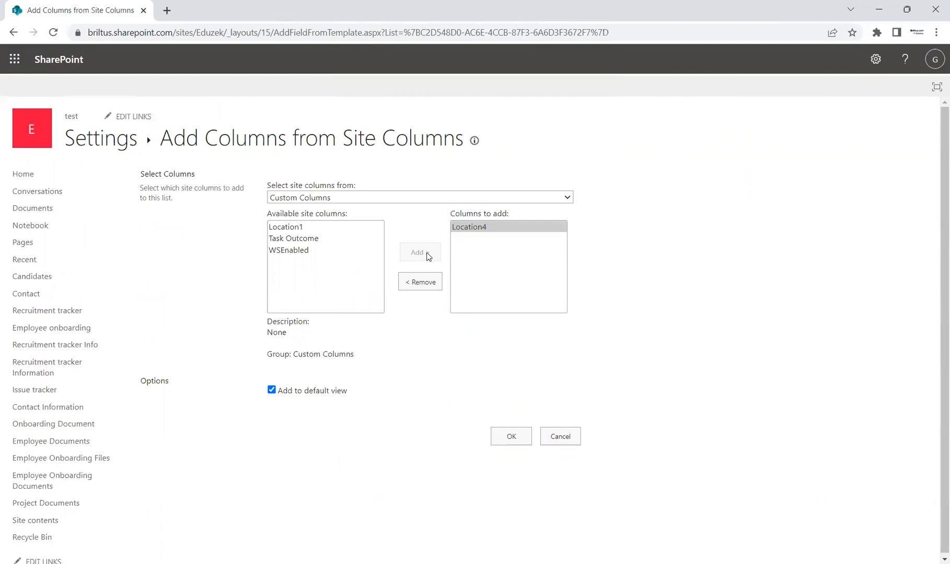
click(509, 437)
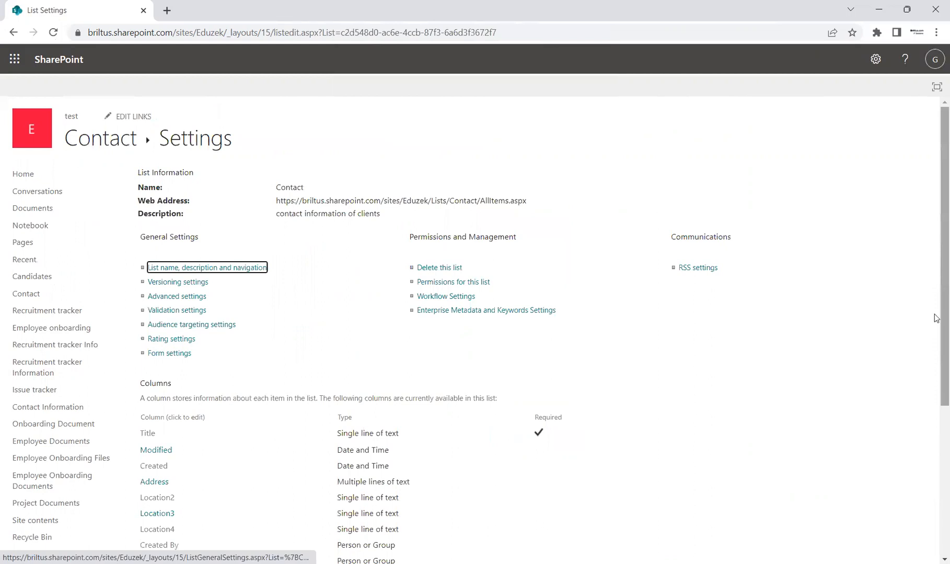
- Look for Location4 in the Contact list's column settings, list view and new item form, and close the form without saving
scroll(314, 395, down, 2)
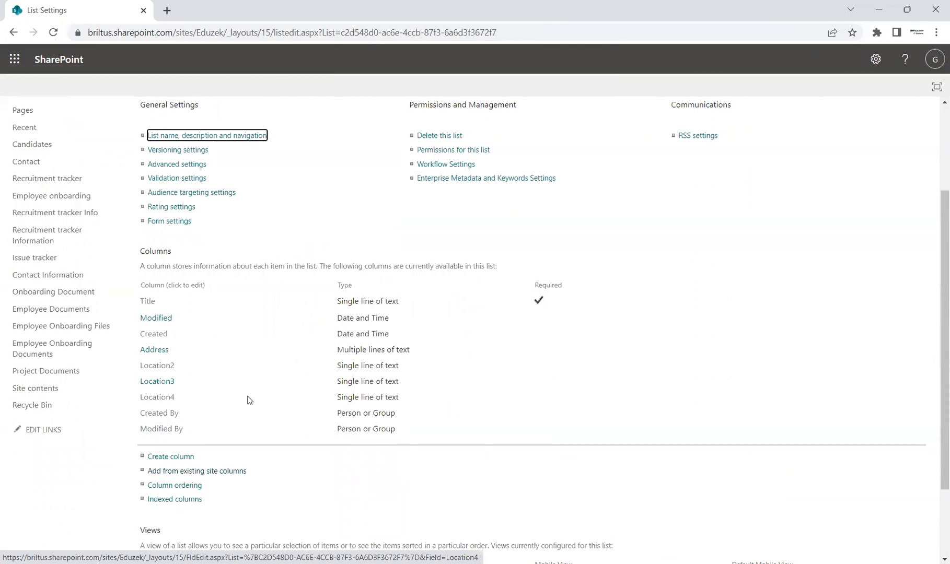
scroll(935, 225, up, 1)
scroll(935, 225, up, 2)
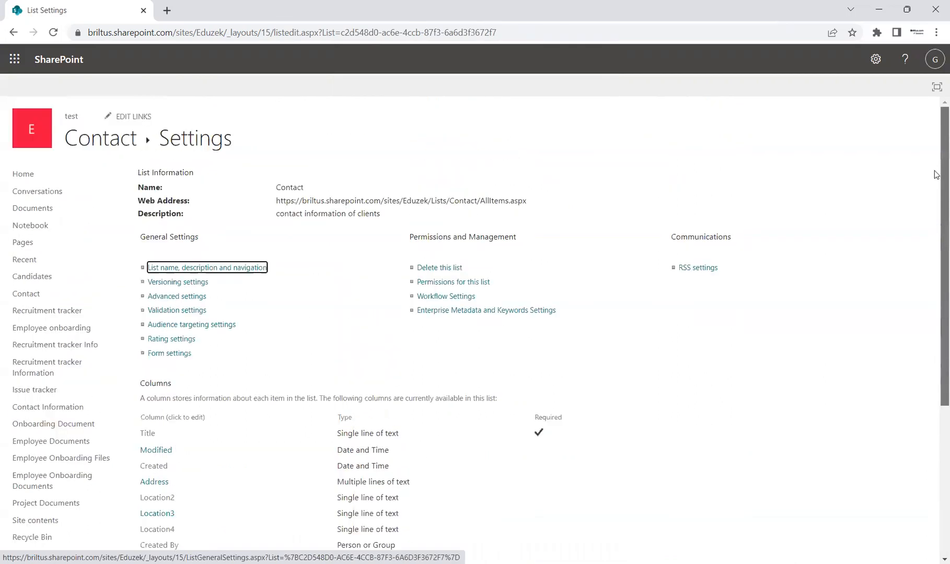
click(85, 141)
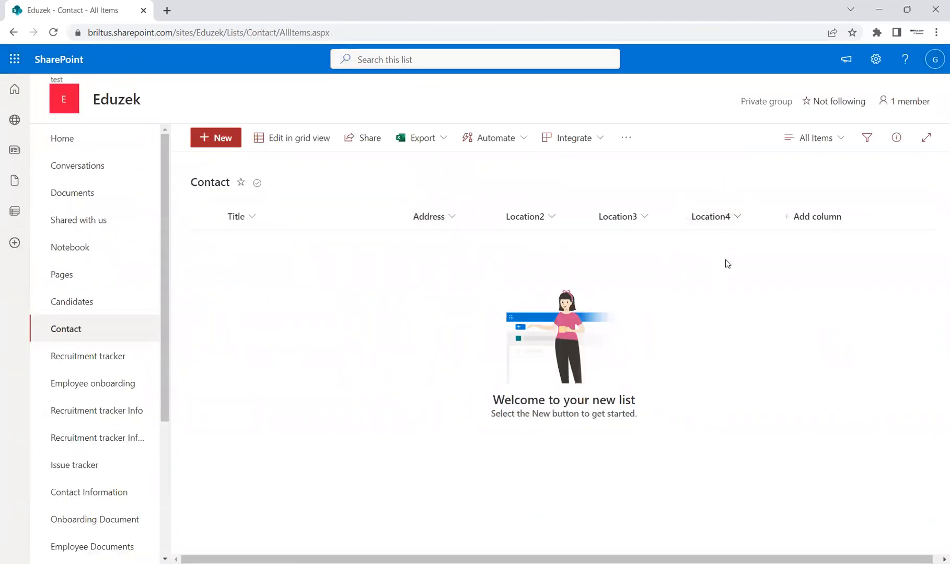
click(219, 142)
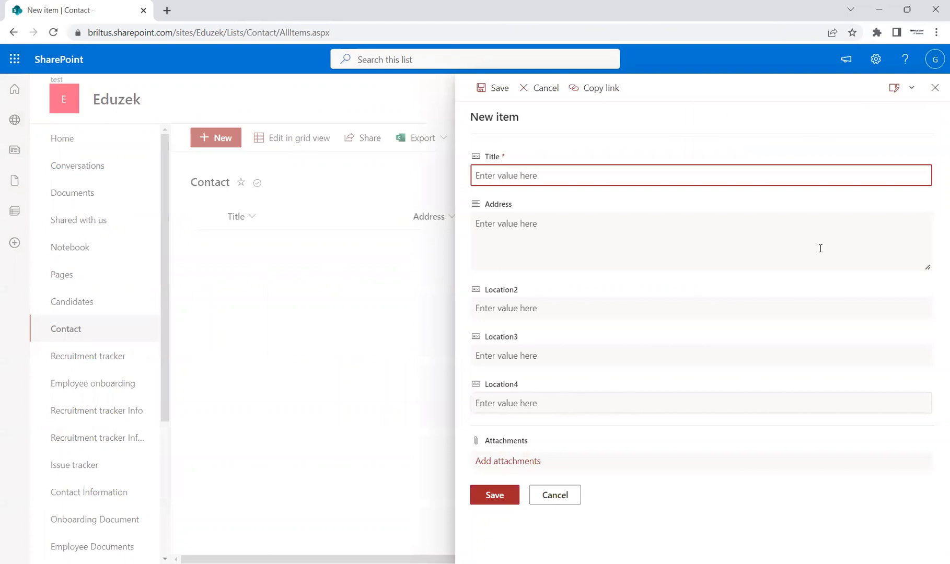
click(935, 89)
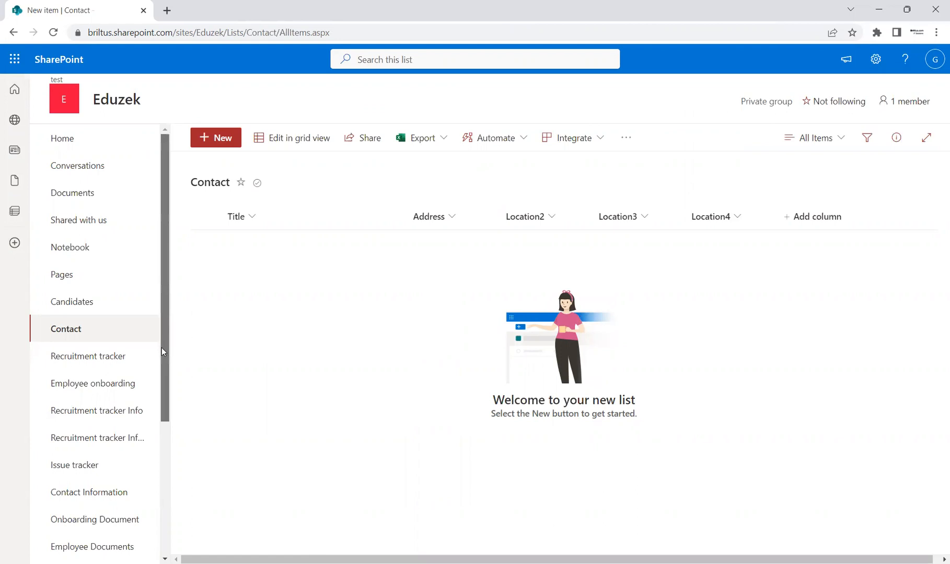
- Switch to the Recruitment tracker list and open its list settings
scroll(162, 348, down, 1)
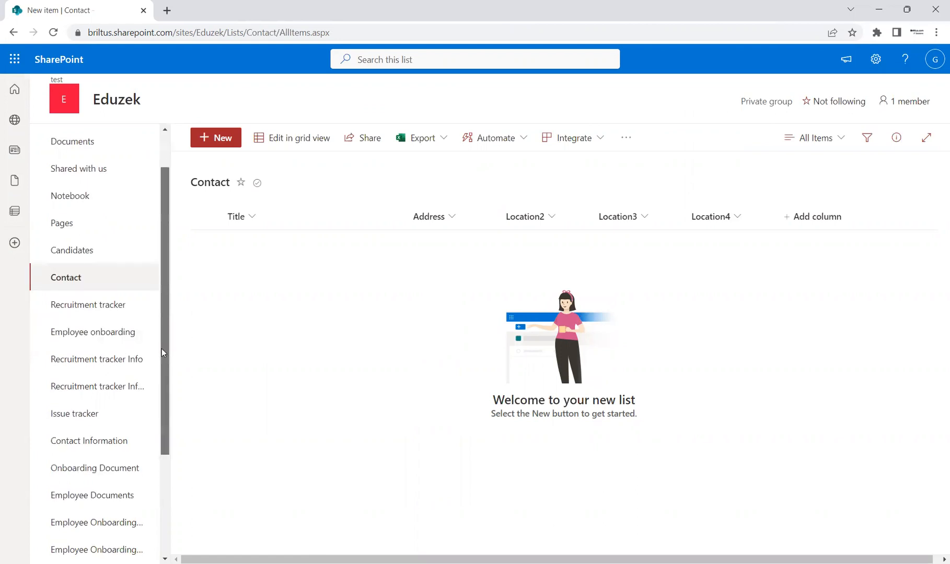
click(109, 309)
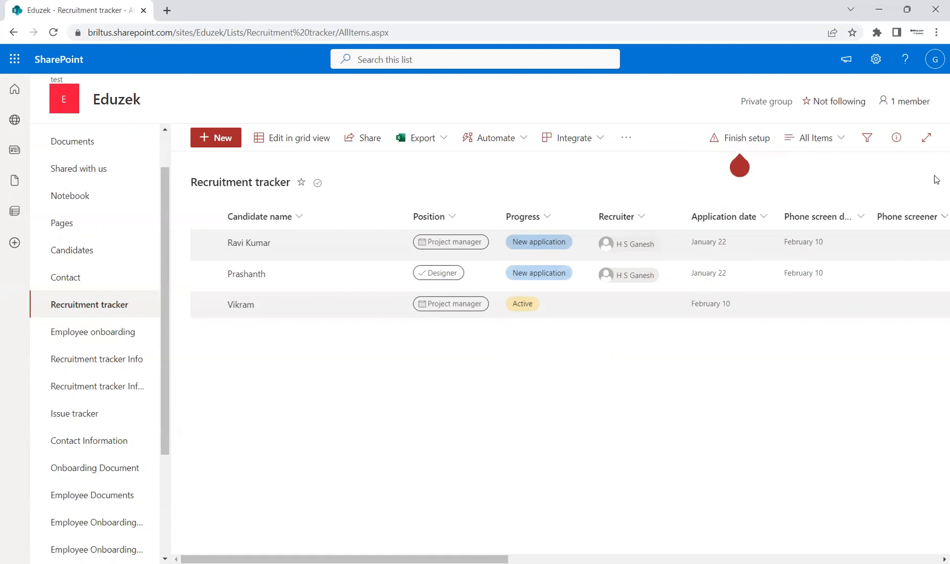
click(875, 62)
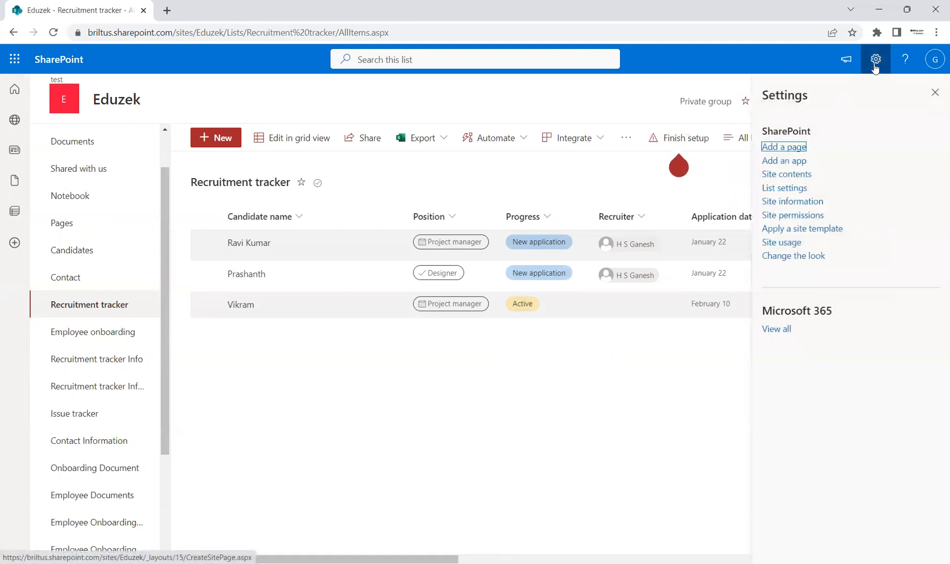
click(785, 188)
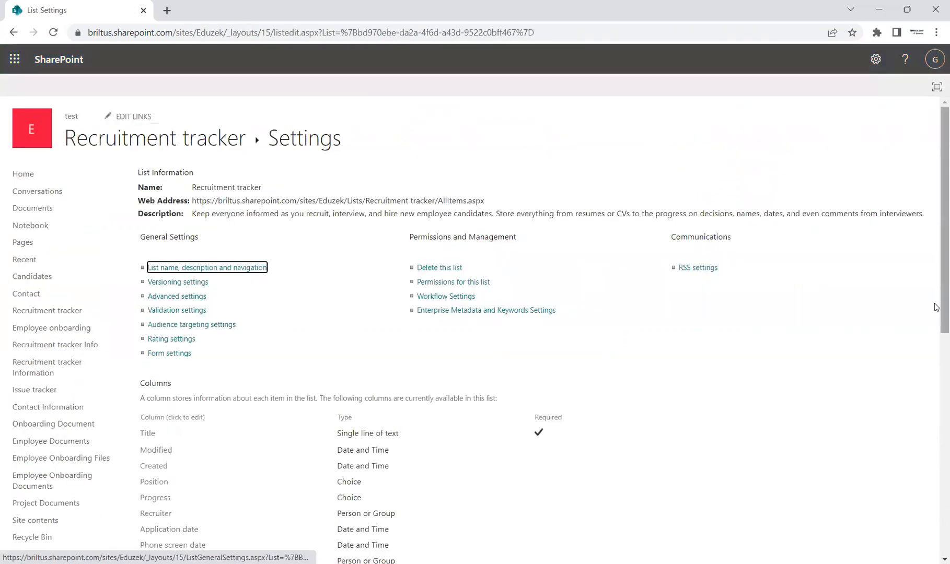
- Add the existing site column Location4 from the Custom Columns group to the Recruitment tracker list, including it in the default view
scroll(935, 413, down, 8)
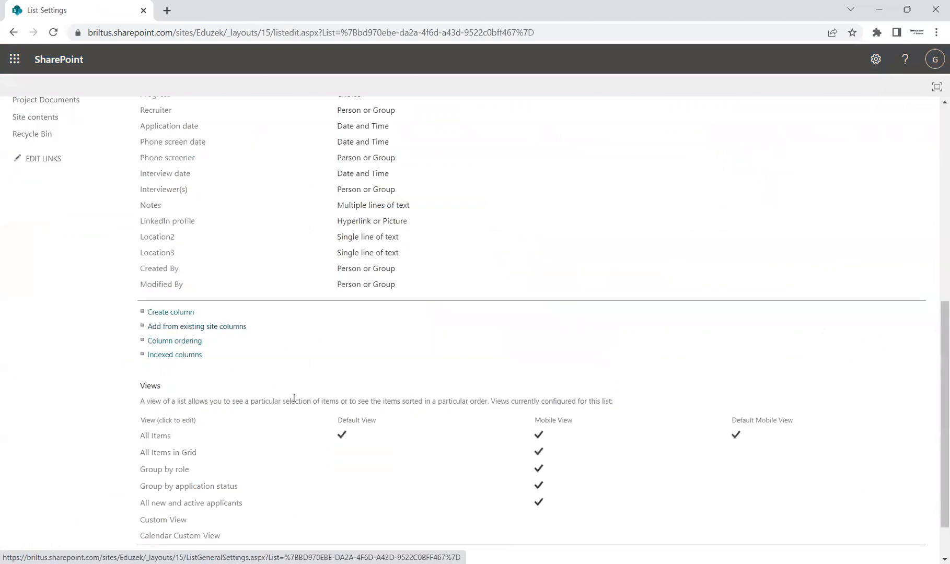
click(166, 327)
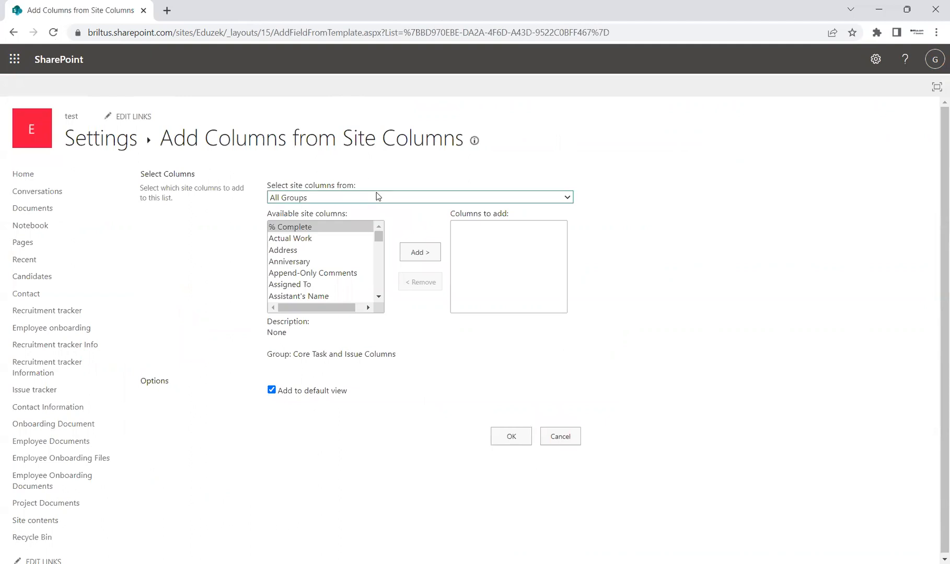
click(314, 240)
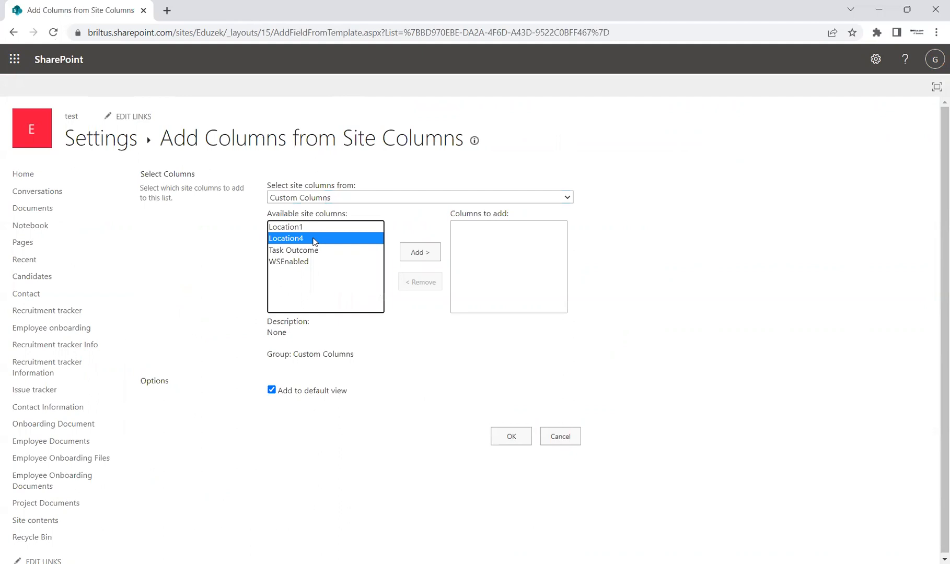
click(417, 255)
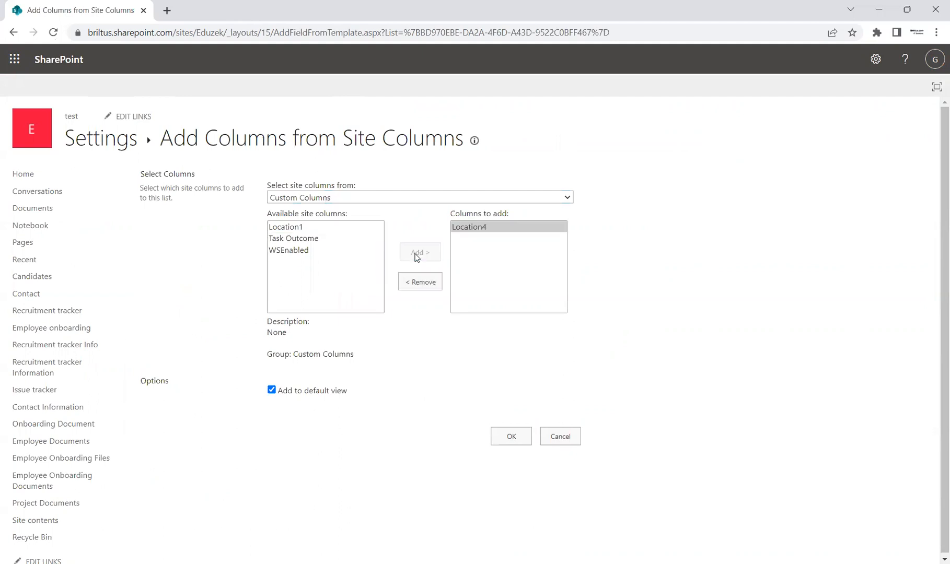
click(512, 436)
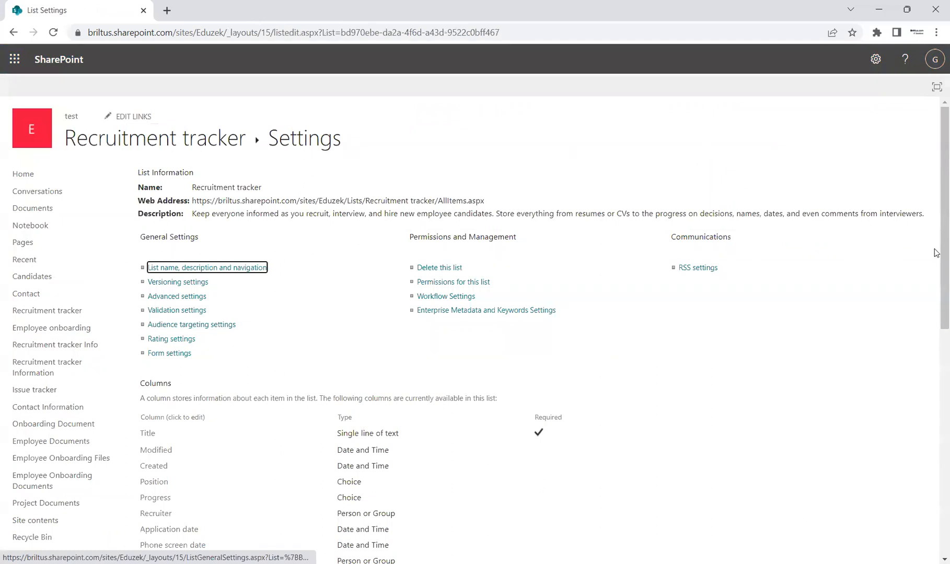
- Look for Location4 in the Recruitment tracker's column settings and among the last columns of its list view
drag(935, 249, 935, 372)
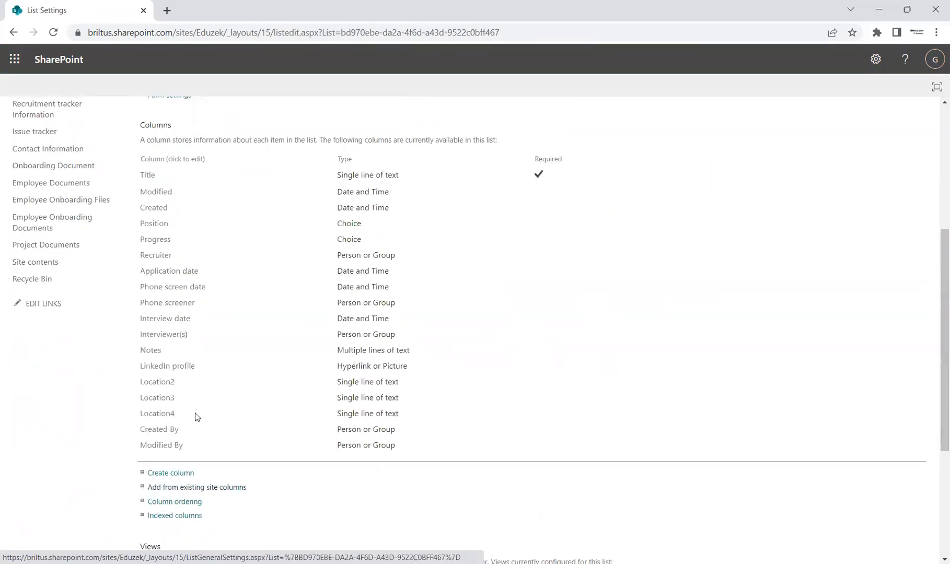
drag(935, 301, 935, 180)
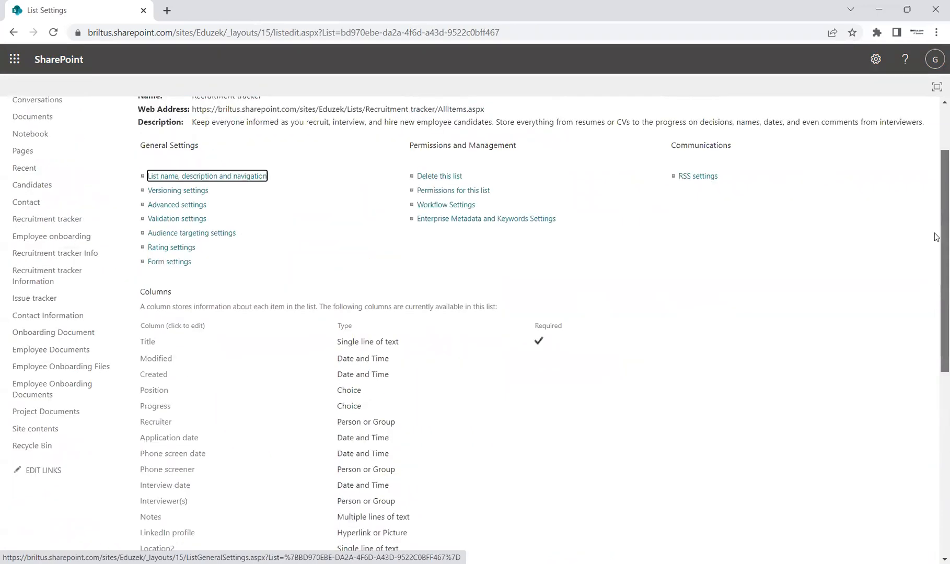
click(219, 141)
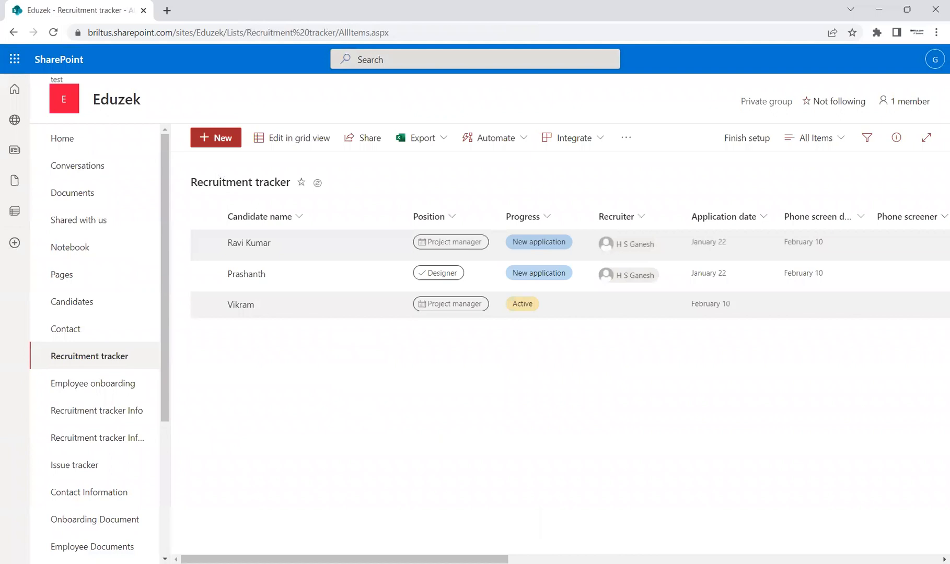
drag(336, 559, 783, 560)
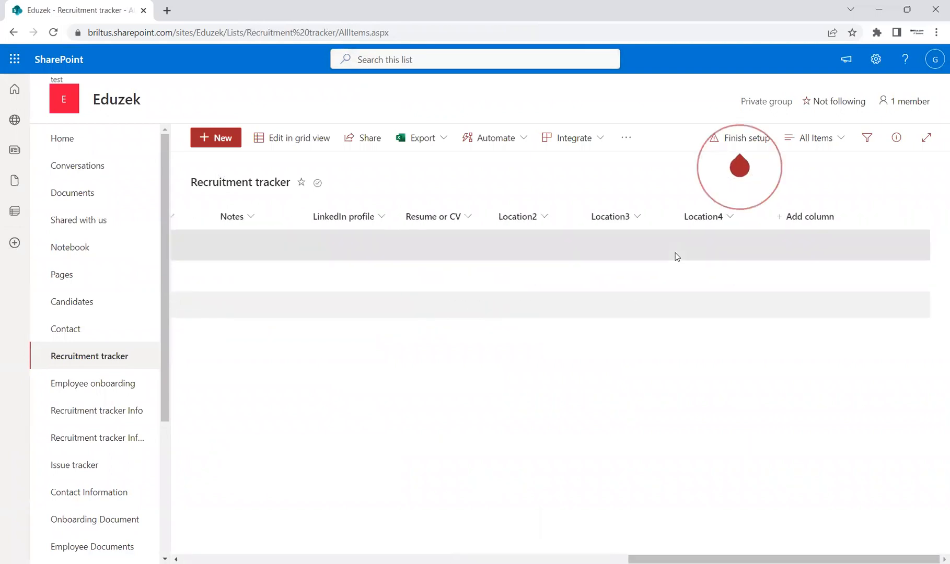
- Look for Location4 in the Recruitment tracker's new item form, close the form without saving and dismiss the list setup notice
click(226, 145)
drag(935, 254, 935, 482)
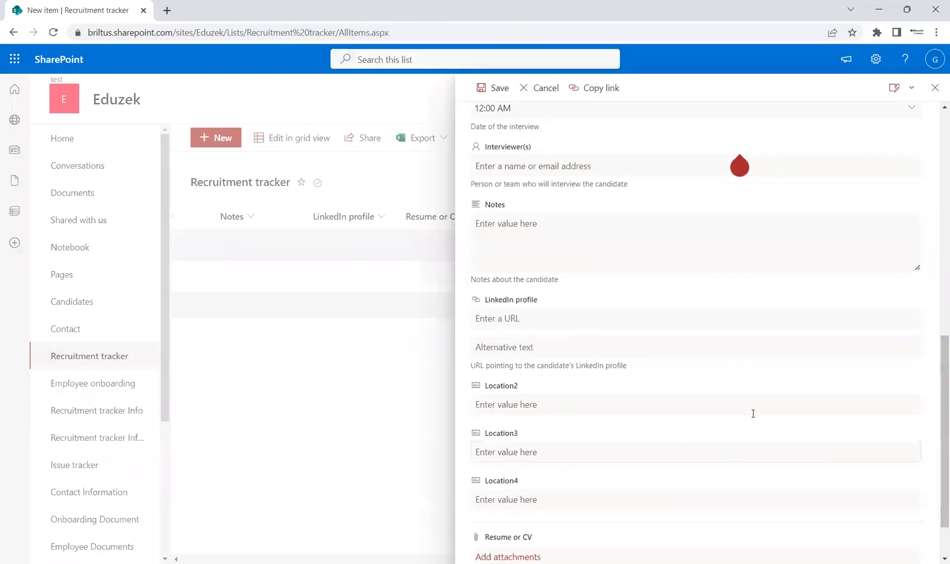
click(934, 88)
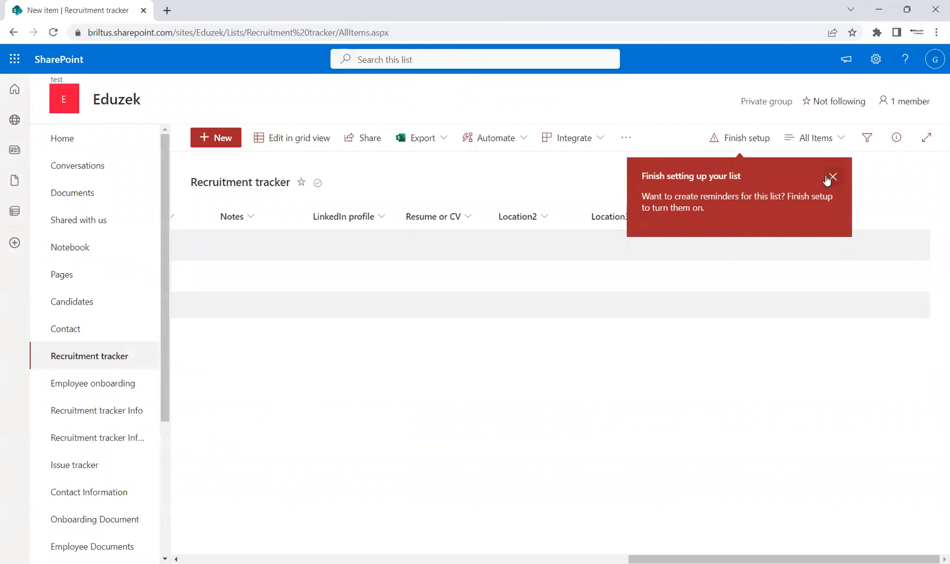
click(827, 179)
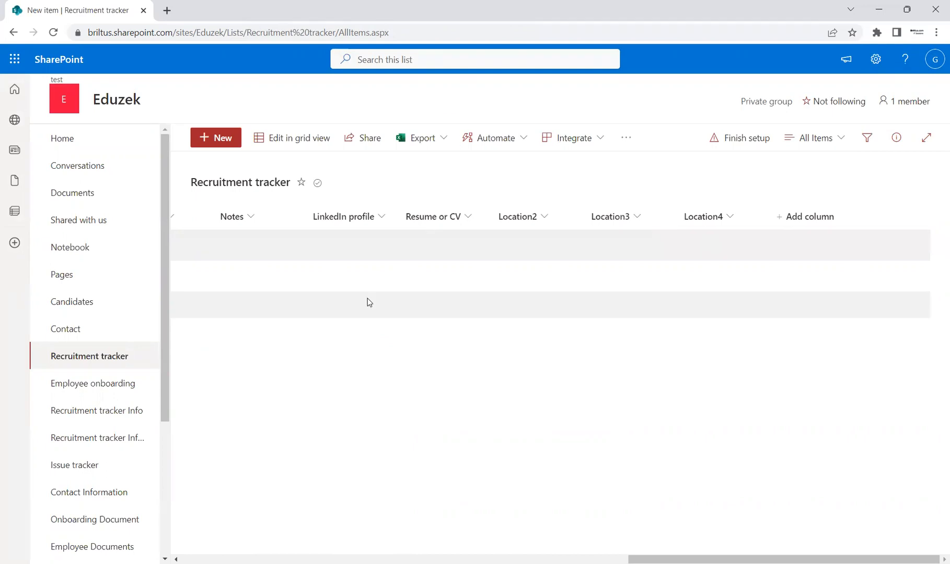
- Switch to the Project Documents library and open its full library settings
drag(168, 356, 169, 380)
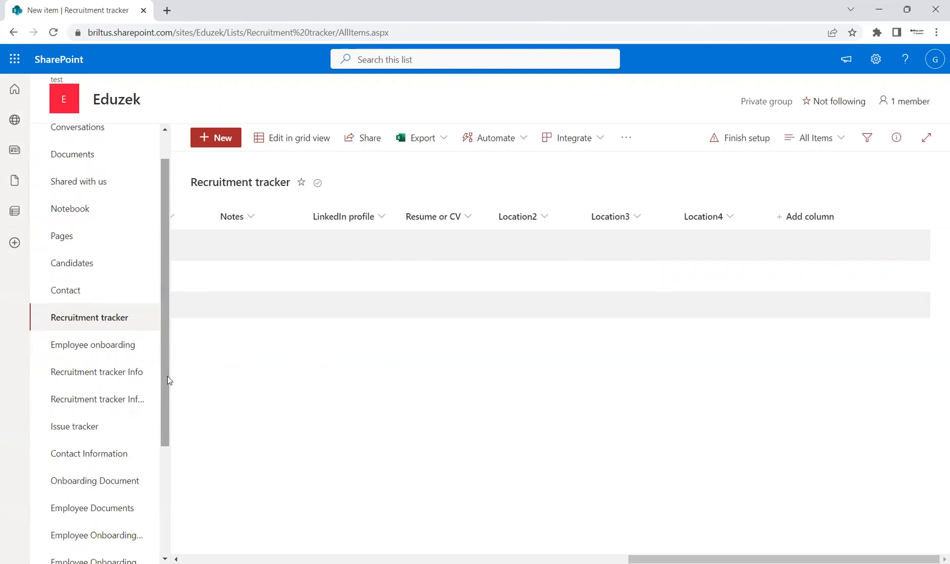
drag(167, 376, 161, 485)
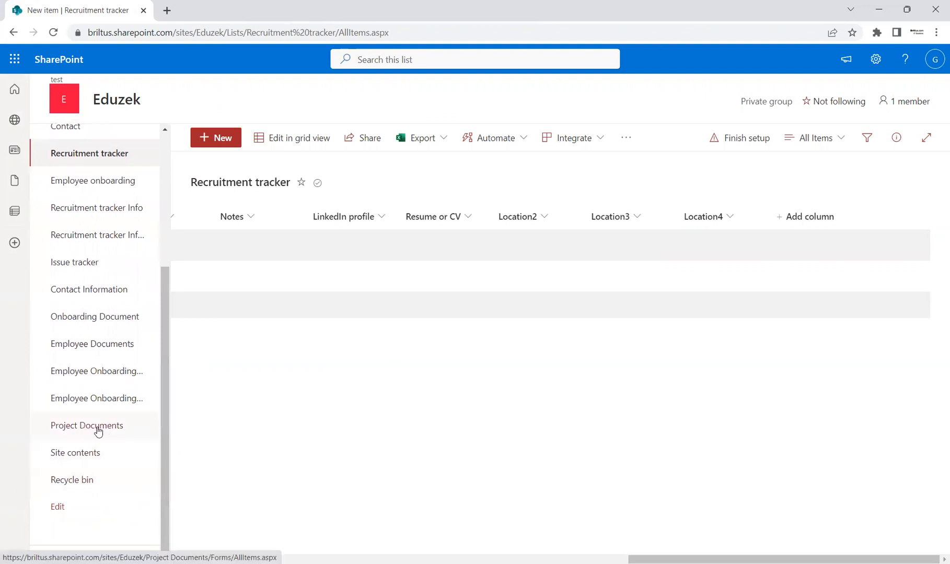
click(97, 431)
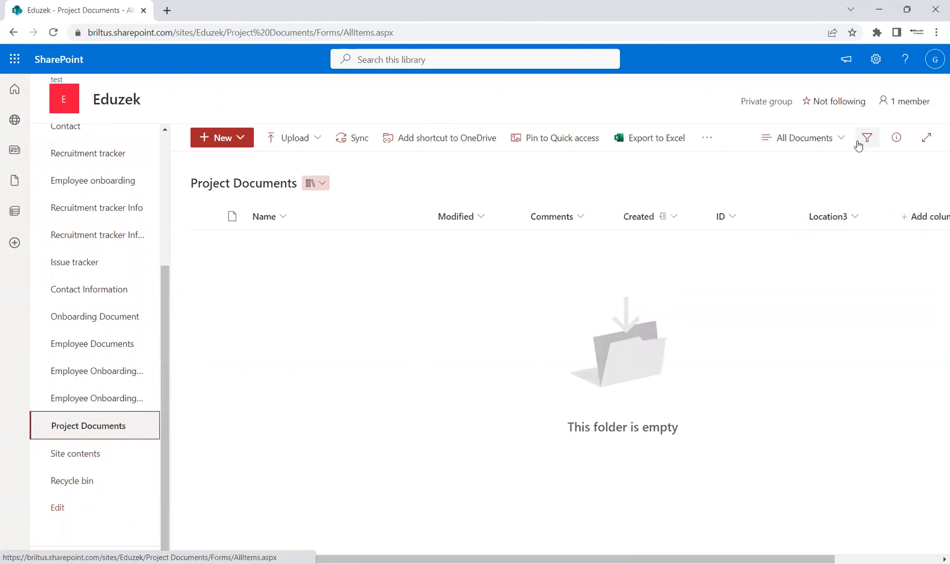
click(875, 60)
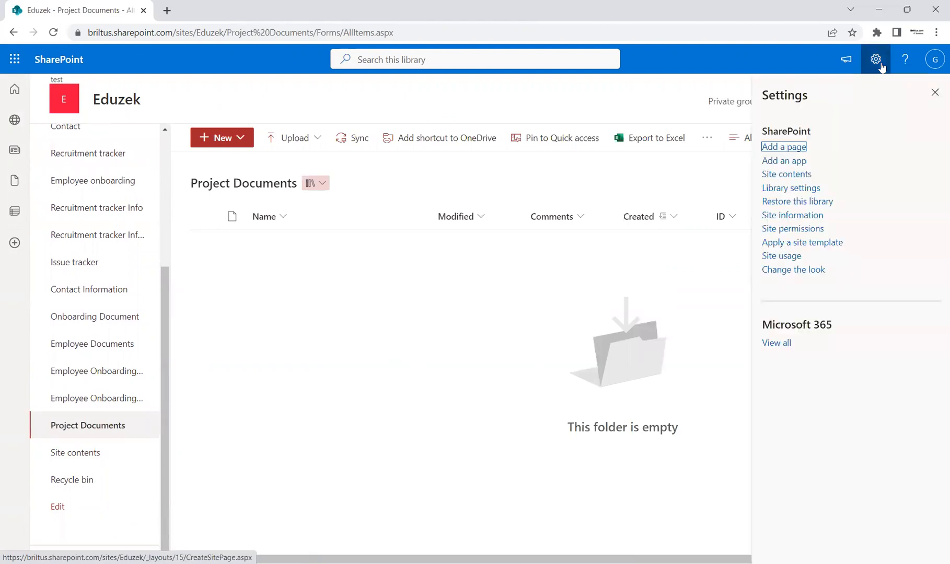
click(795, 189)
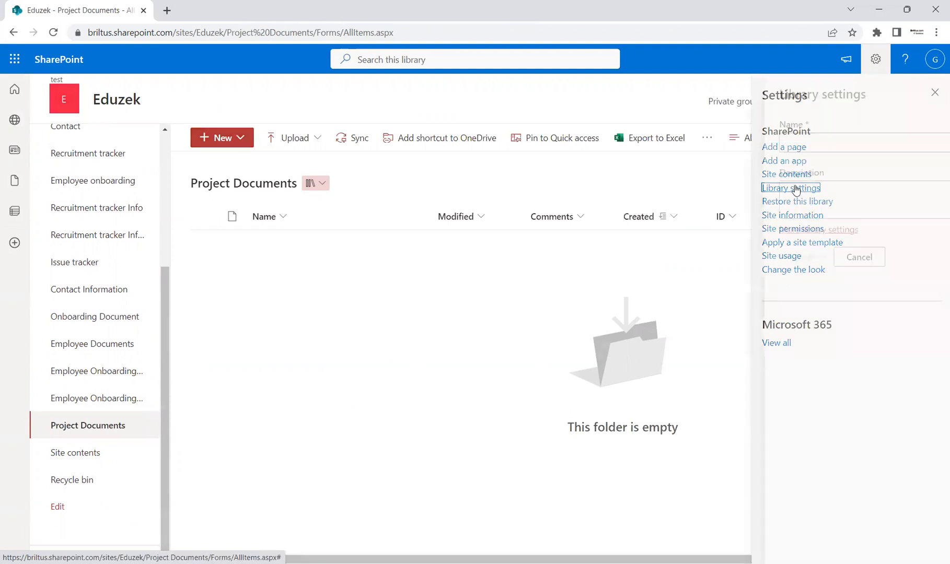
click(810, 233)
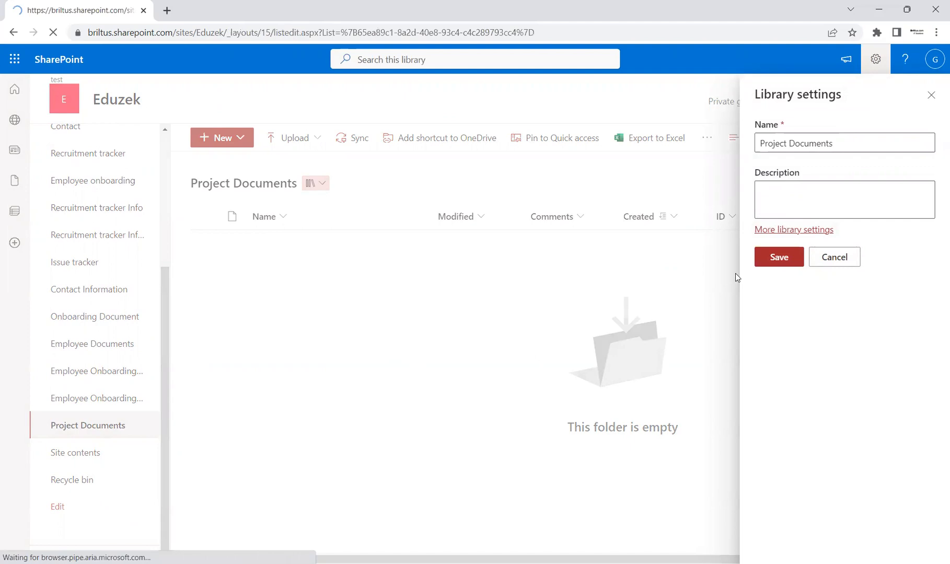
- Add site column Location4 from Custom Columns to the Project Documents library and its default view, and look for it in the library view
scroll(931, 334, down, 5)
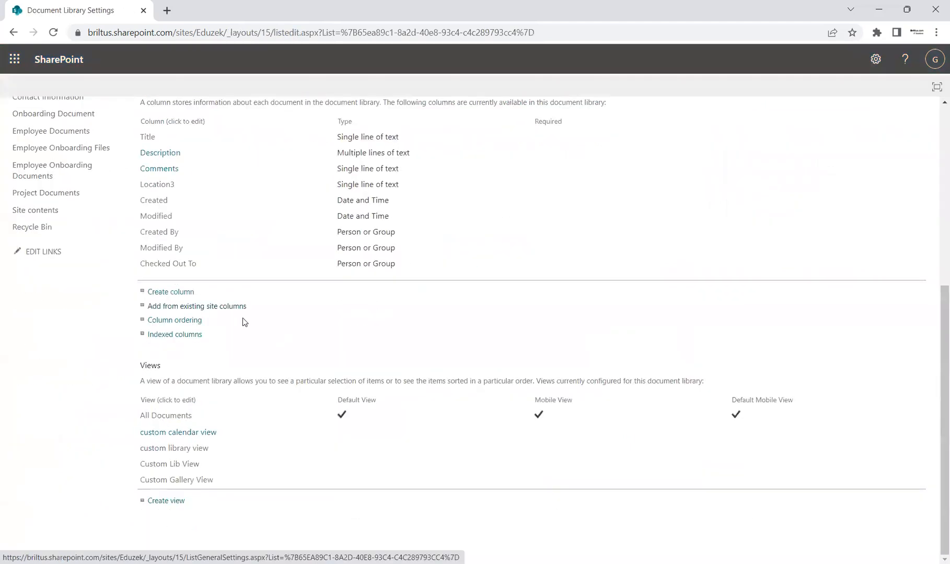
click(218, 308)
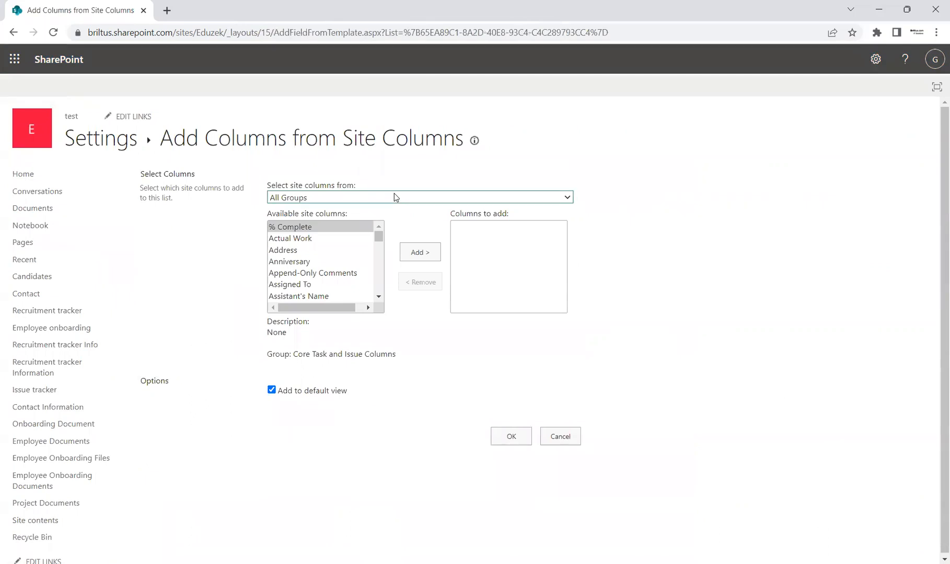
click(299, 248)
click(298, 250)
click(421, 255)
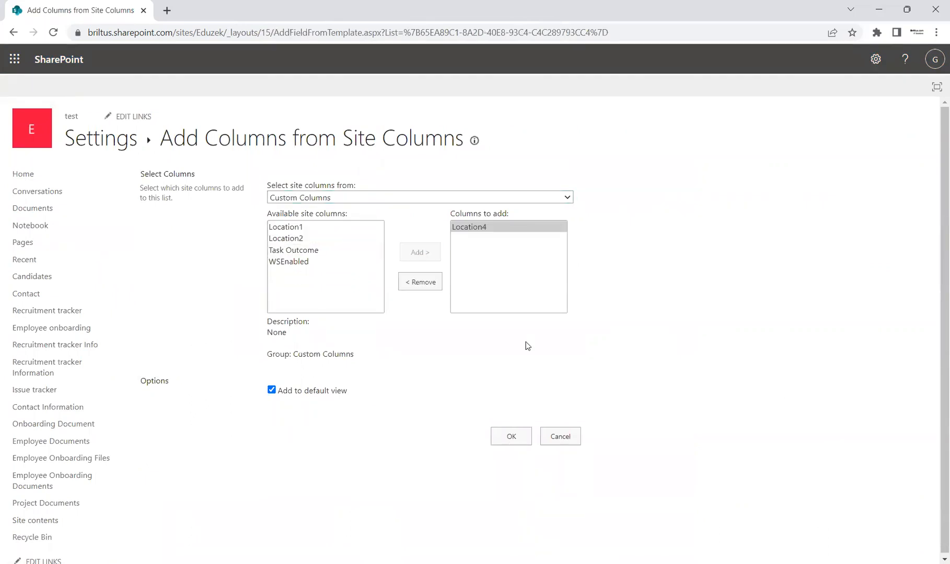
click(513, 435)
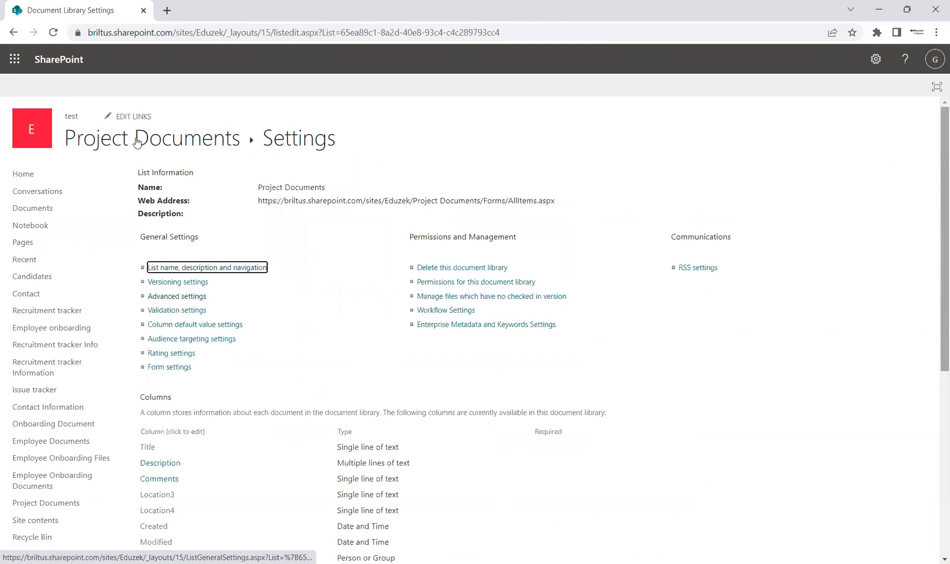
click(305, 207)
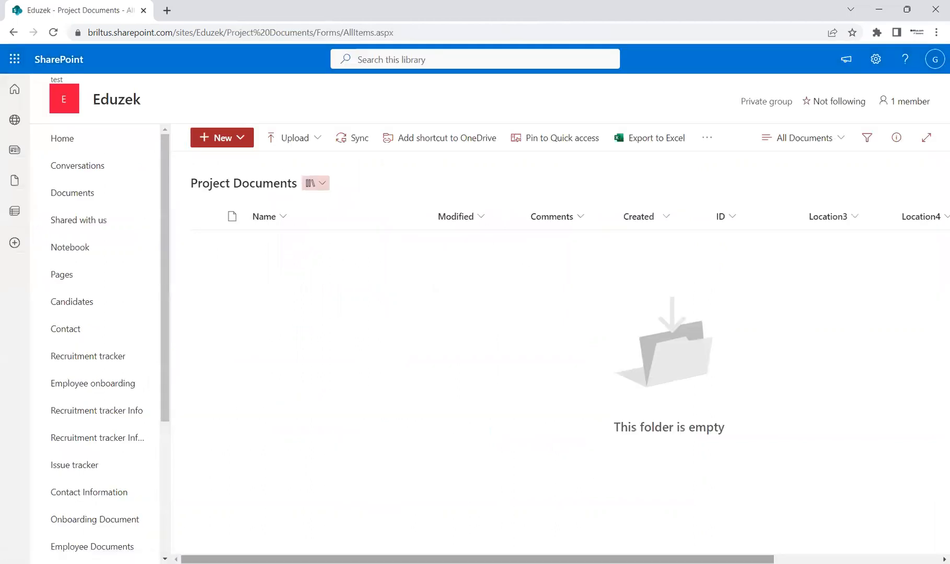
drag(511, 560, 679, 559)
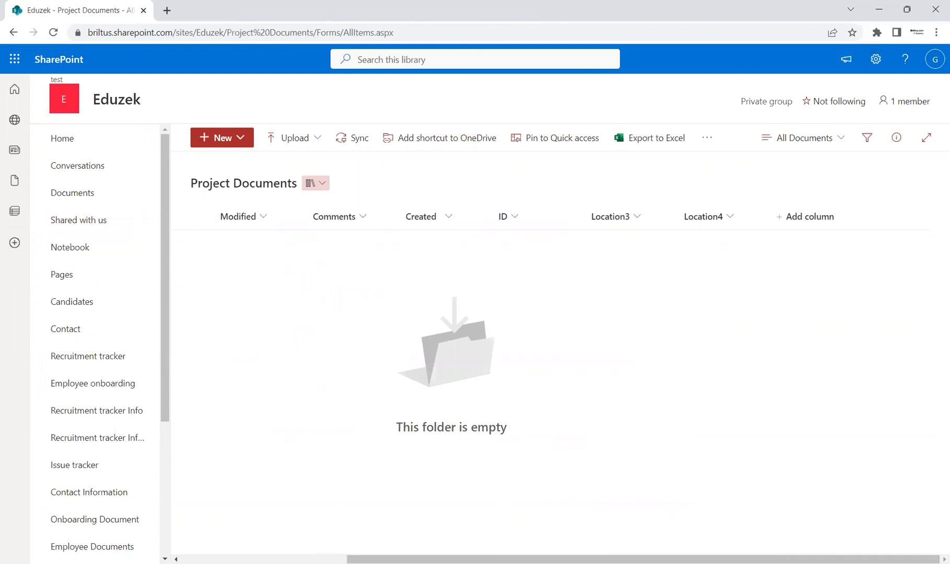
- Switch to the PowerPoint presentation, review the Agenda and Site Column slides, and return to the SharePoint site in the browser
key(alt+Tab)
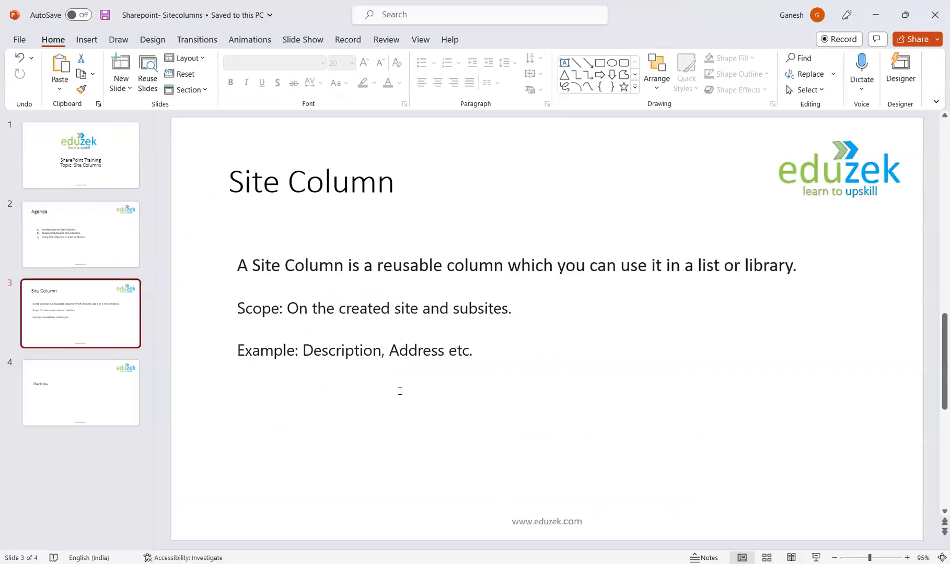
click(95, 229)
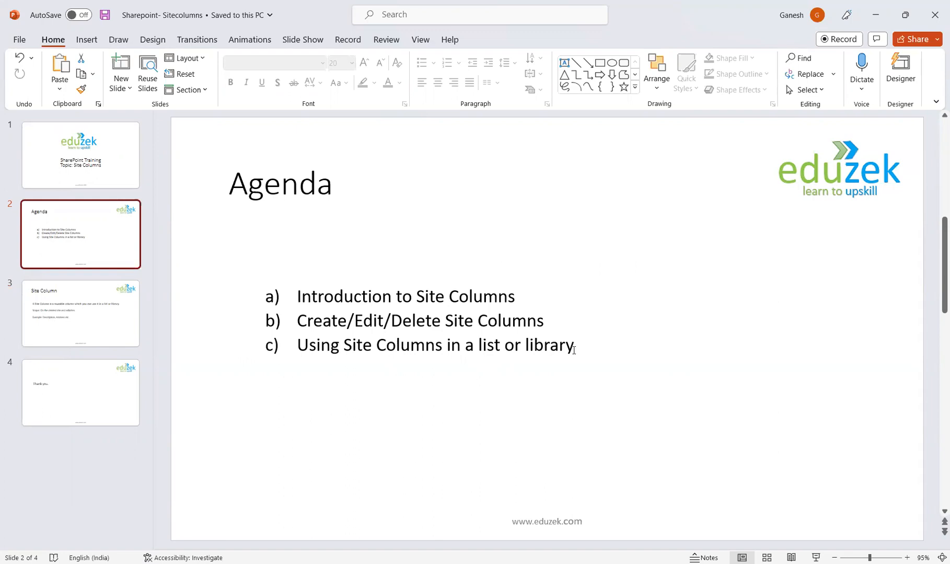
click(85, 313)
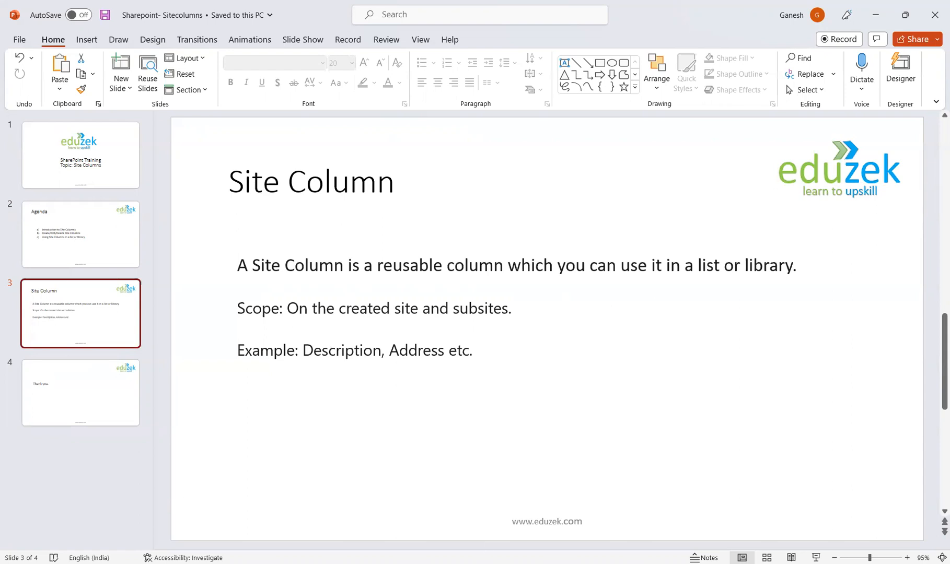
key(alt+Tab)
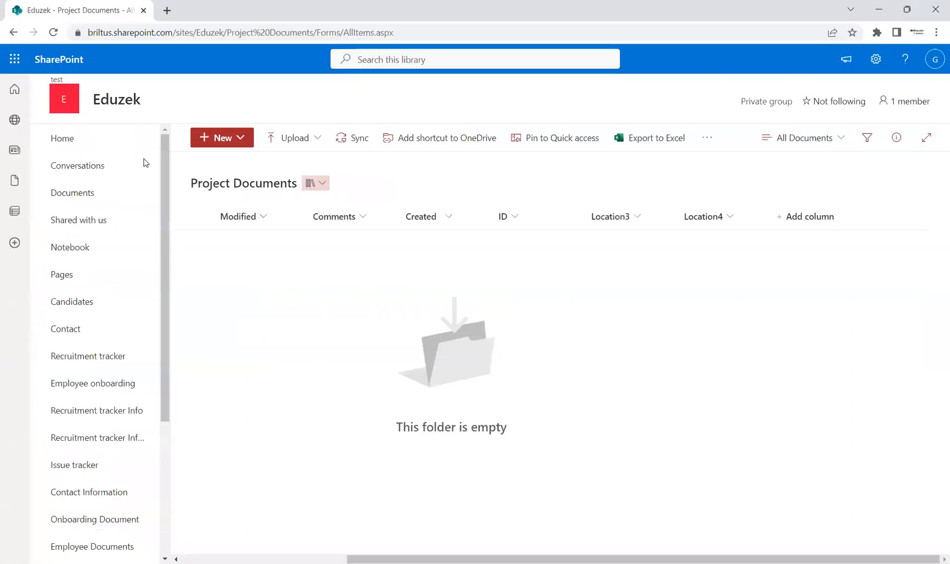
- From the Eduzek home page, go to the site contents and open the subsite test
click(86, 143)
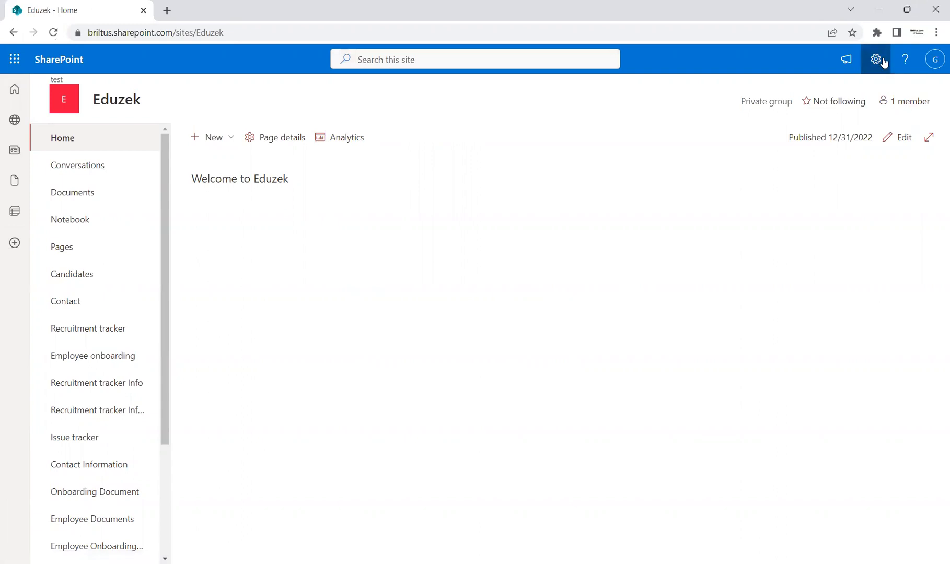
click(882, 63)
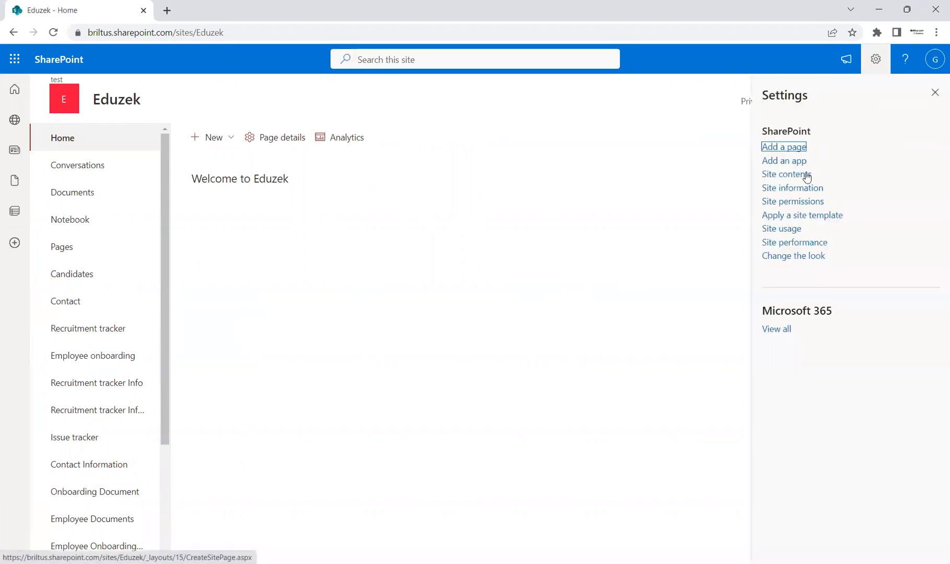
click(786, 175)
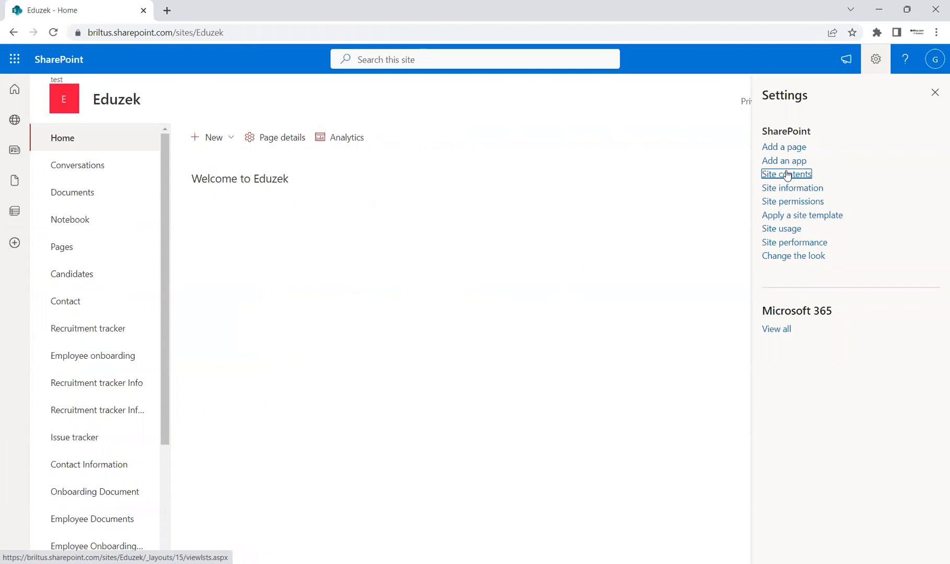
click(263, 183)
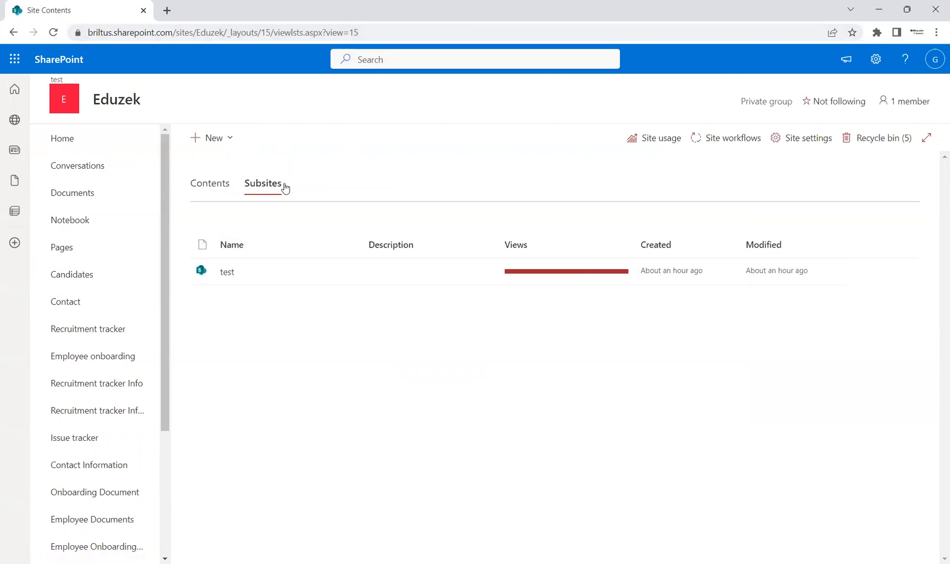
click(225, 272)
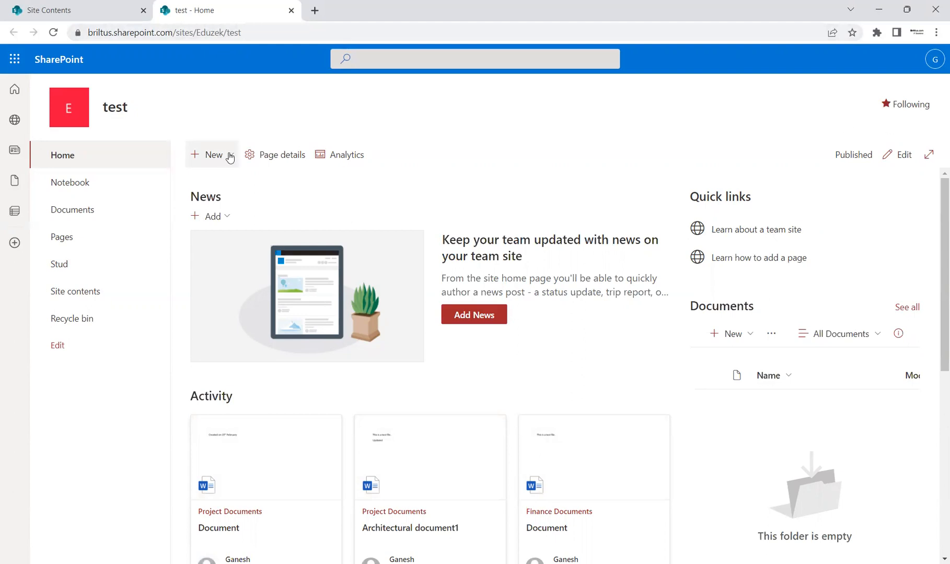
- Create a blank list named Students in the test subsite, shown in the site navigation
click(233, 162)
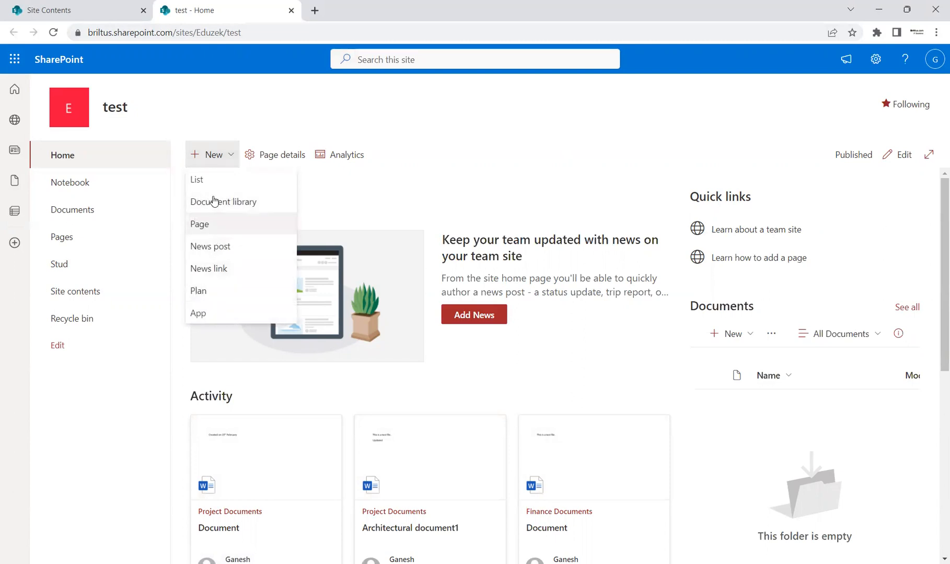
click(208, 180)
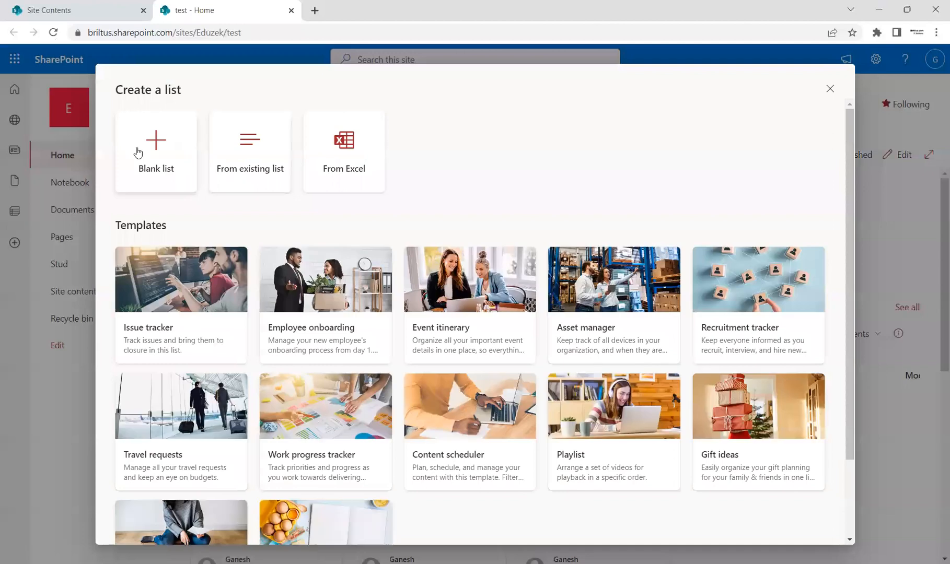
click(137, 148)
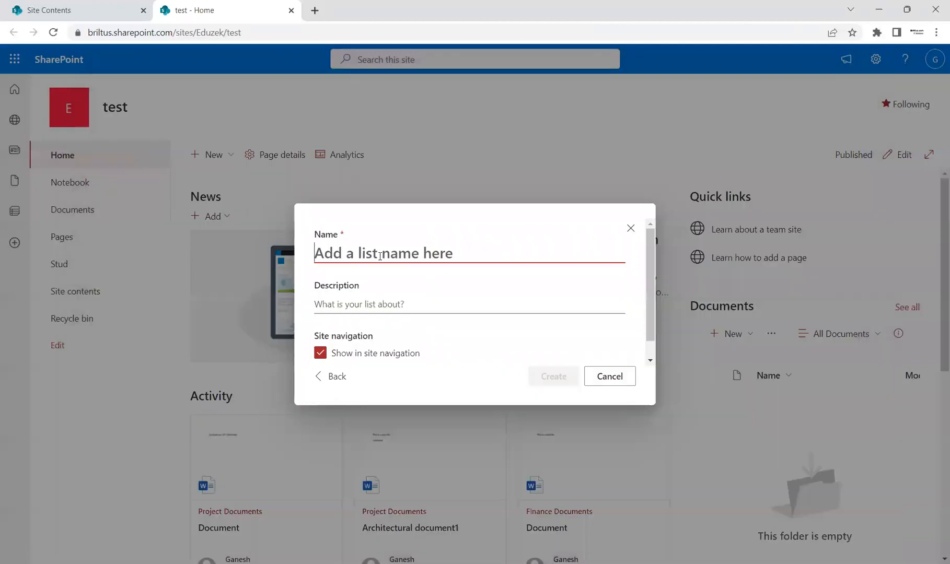
text(Students)
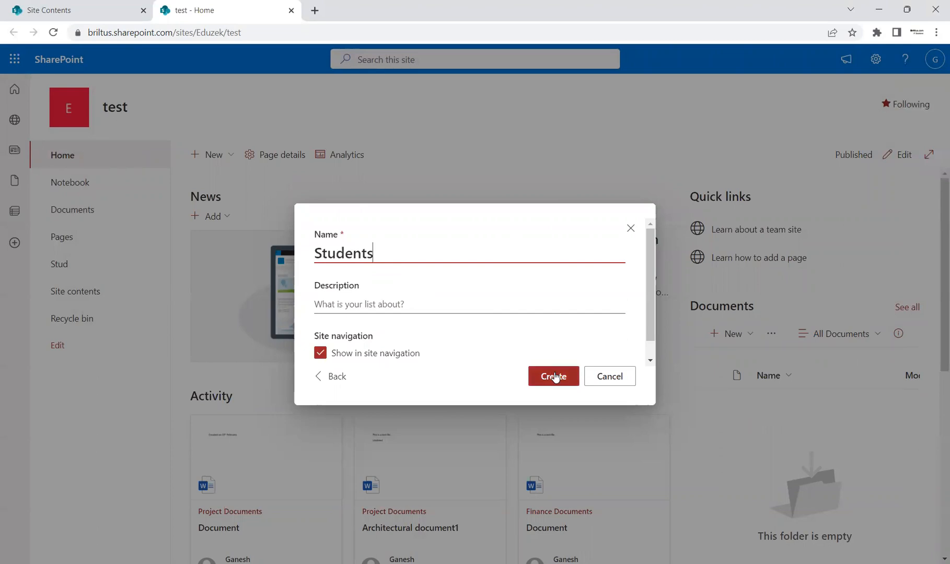
click(555, 376)
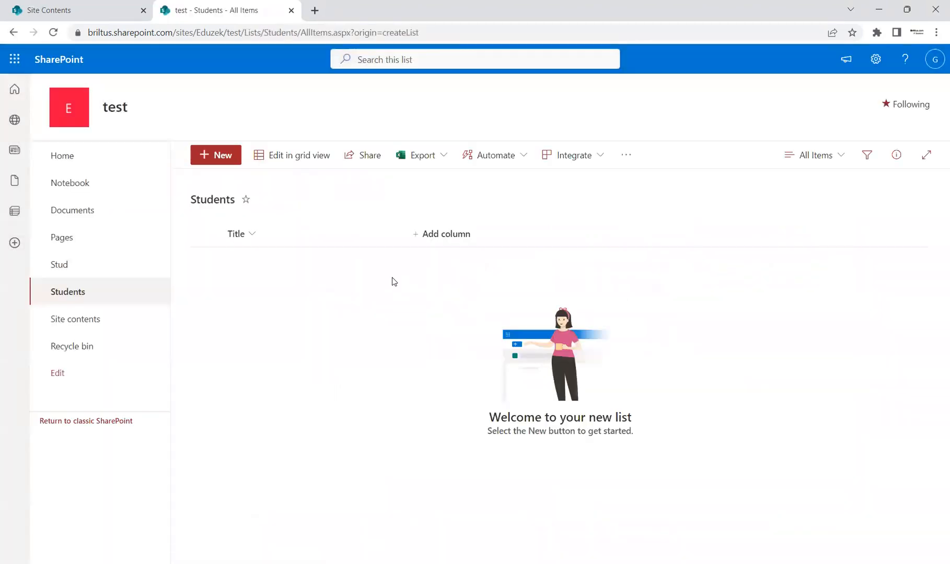
- Open the list settings of the Students list and go to its columns section
click(876, 59)
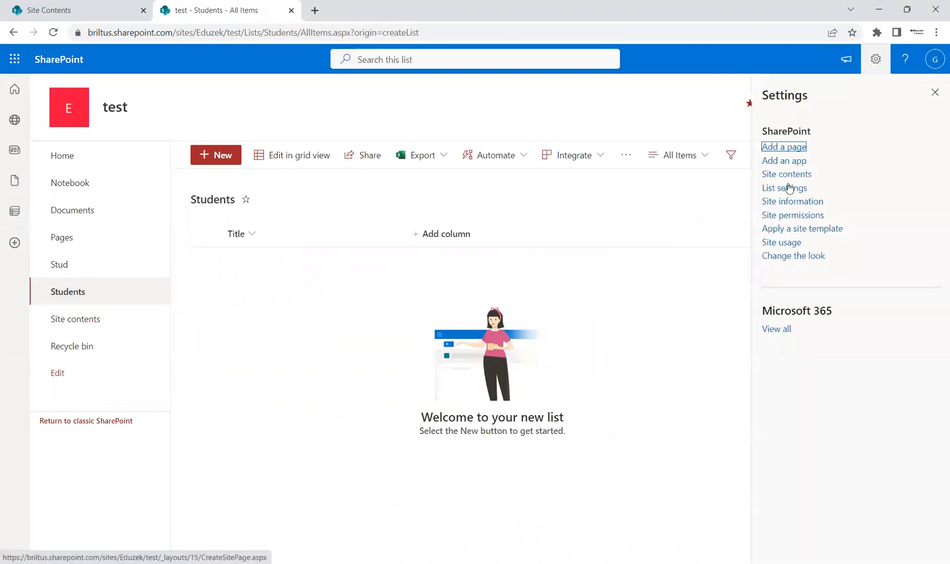
click(789, 193)
scroll(935, 295, down, 2)
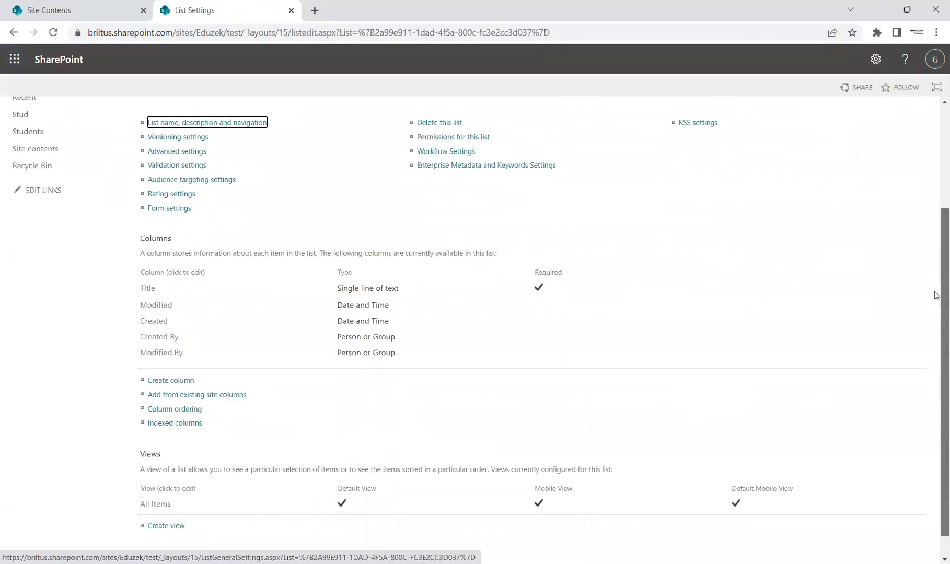
scroll(935, 295, down, 1)
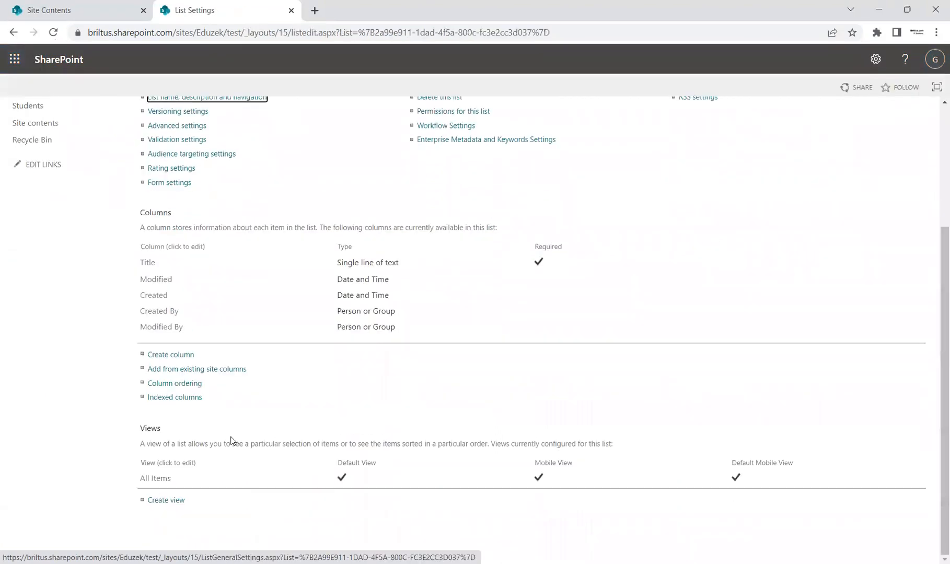
- Try to add the existing site column Location4 from the Custom Columns group to the Students list
click(198, 370)
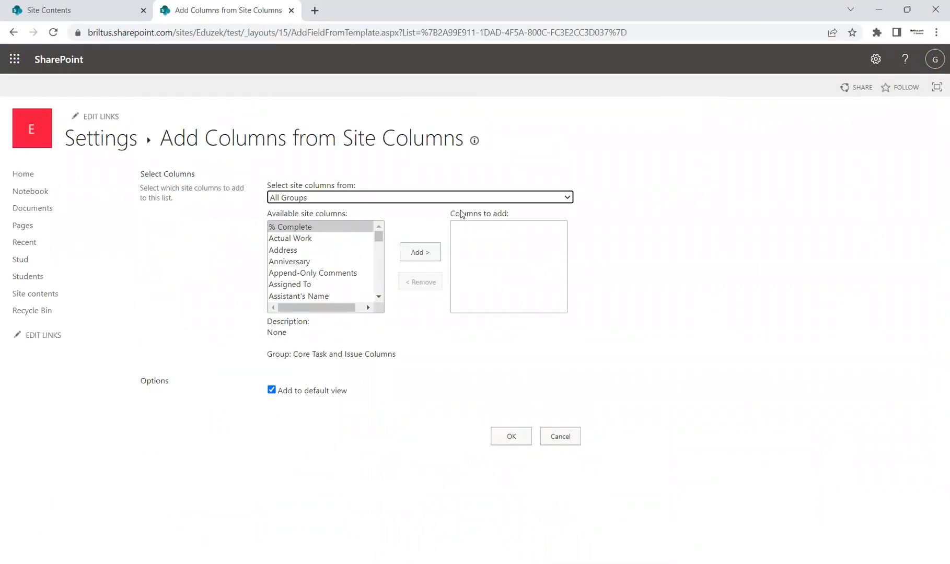
click(452, 196)
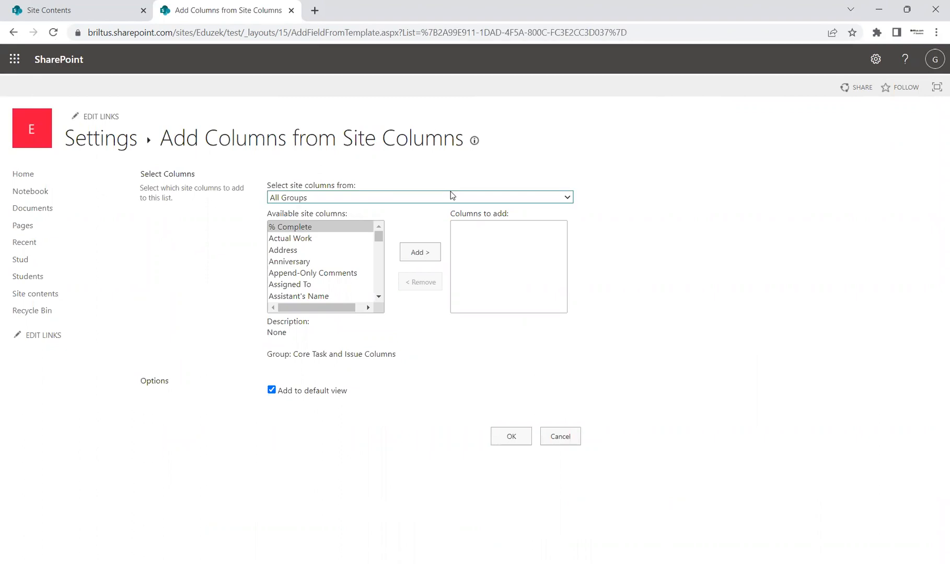
click(307, 255)
click(307, 249)
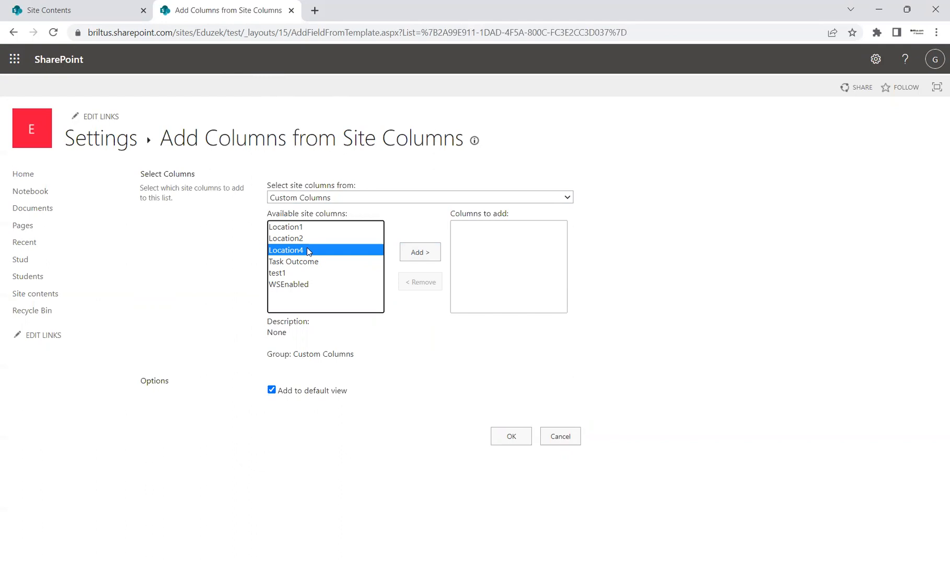
click(506, 438)
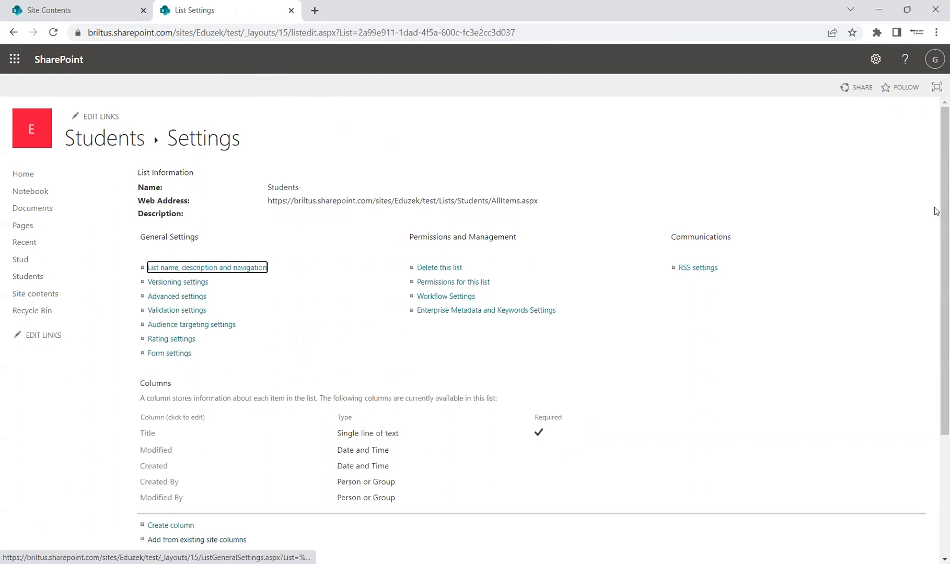
- Add the existing site column Location4 from Custom Columns to the Students list and its default view, and return to the list
drag(937, 234, 937, 340)
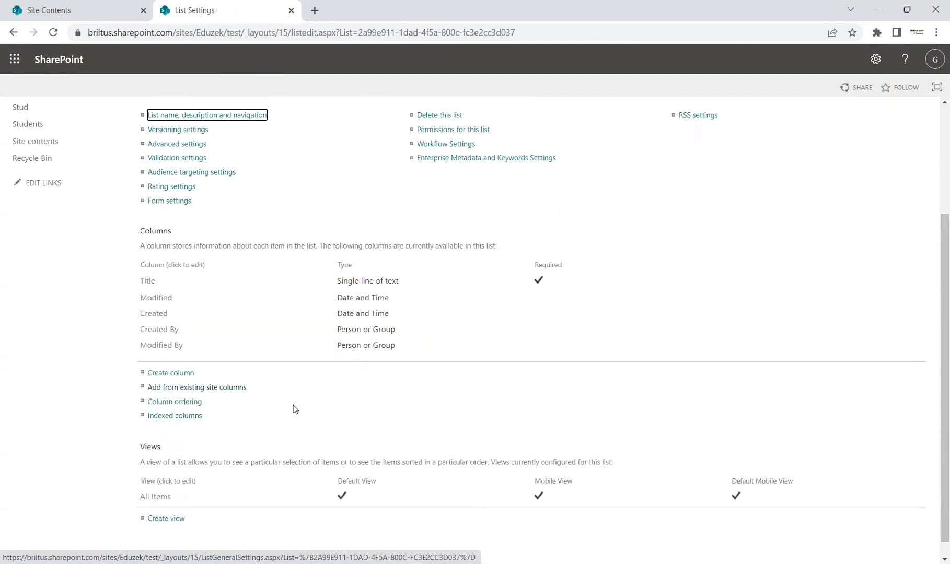
click(233, 387)
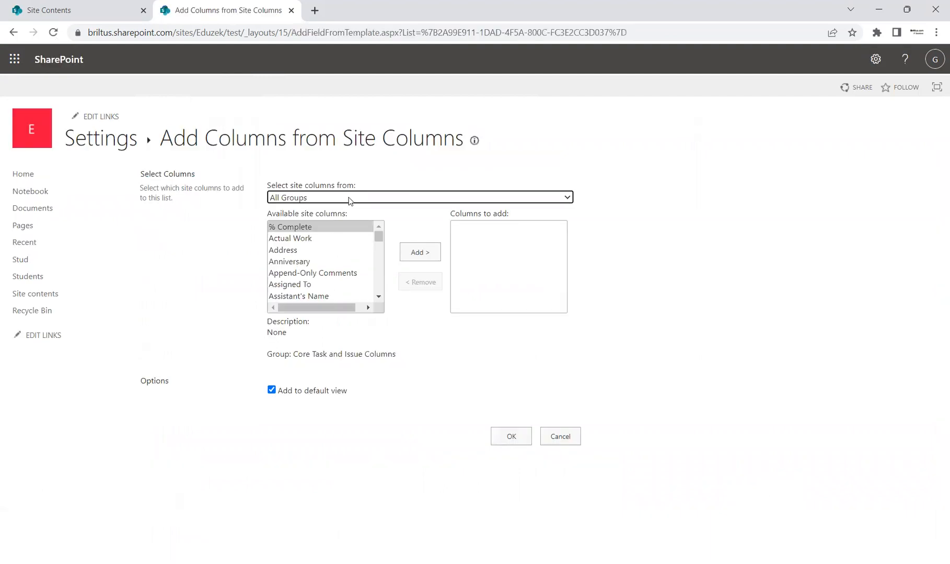
click(349, 201)
click(327, 274)
click(304, 249)
click(419, 253)
click(511, 436)
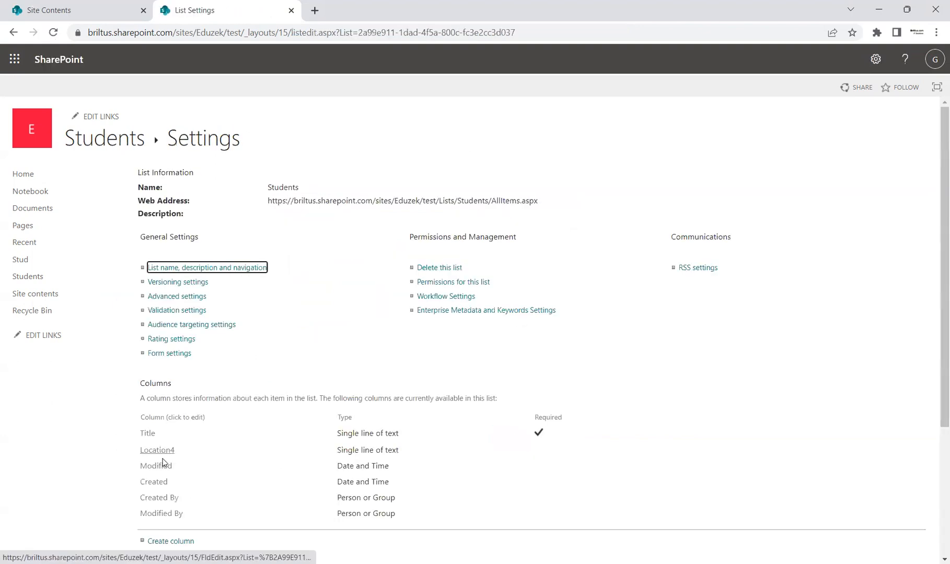
click(134, 149)
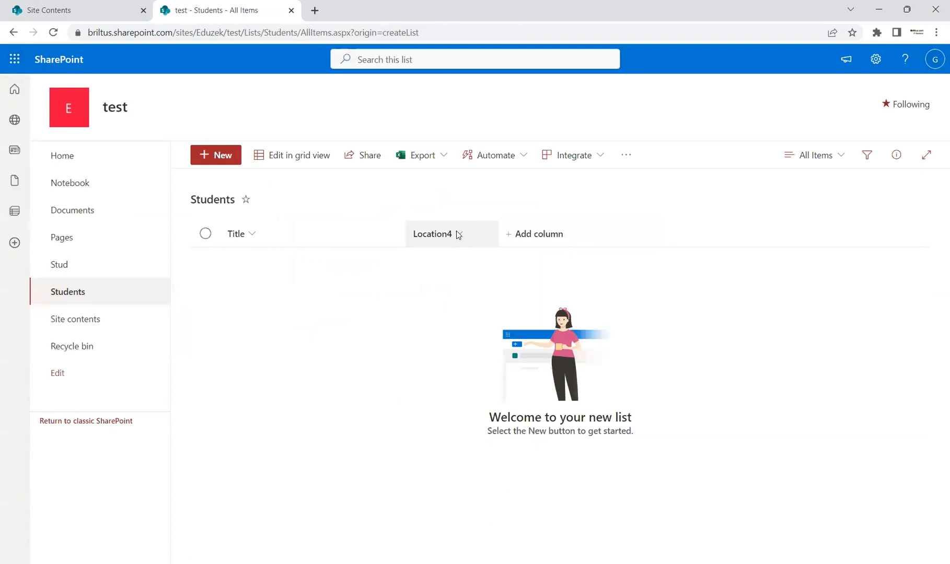
drag(224, 33, 78, 33)
key(ctrl+c)
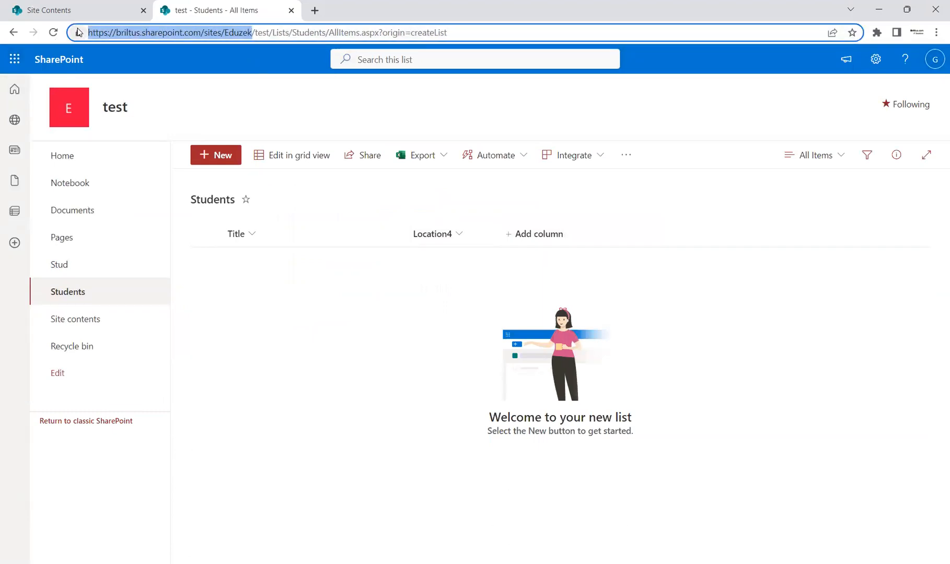
click(315, 11)
key(ctrl+v)
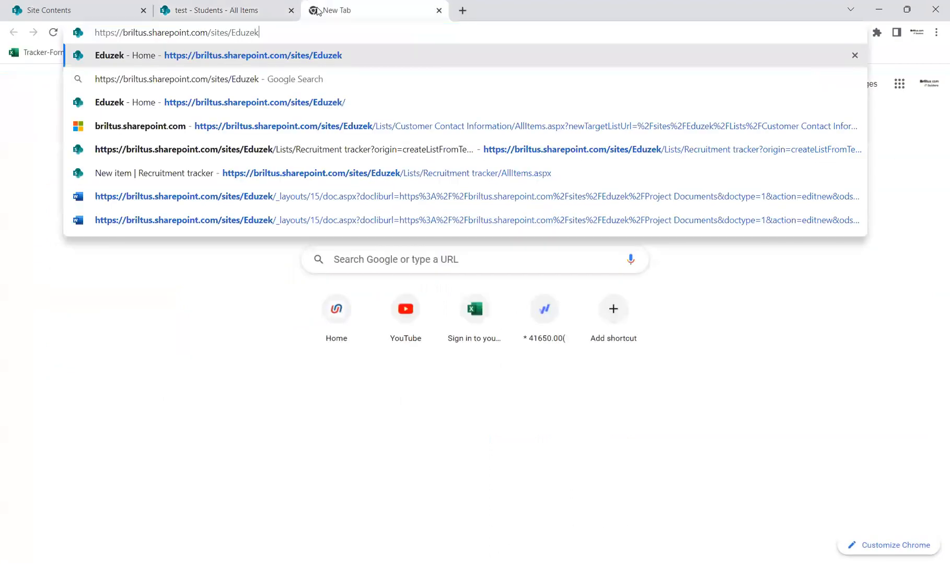
key(Return)
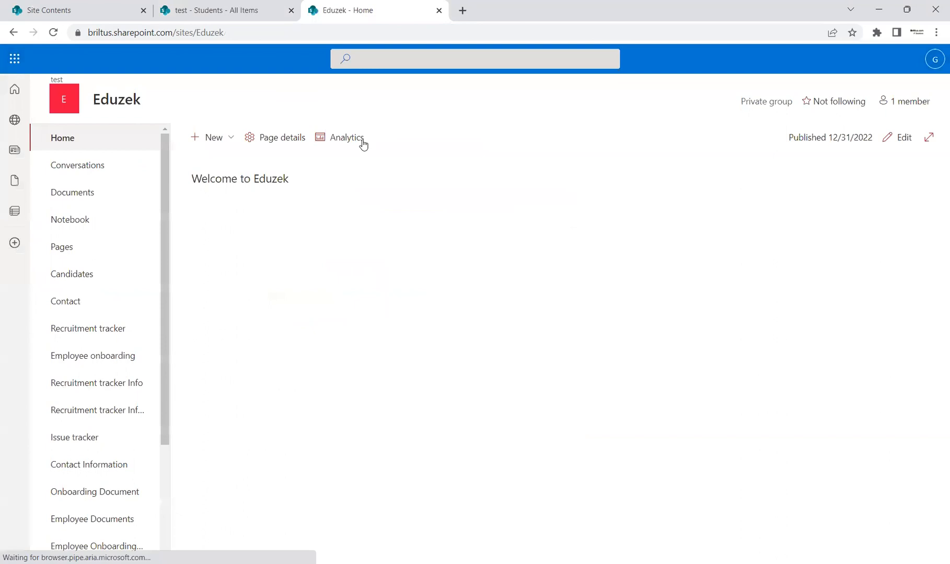
click(239, 11)
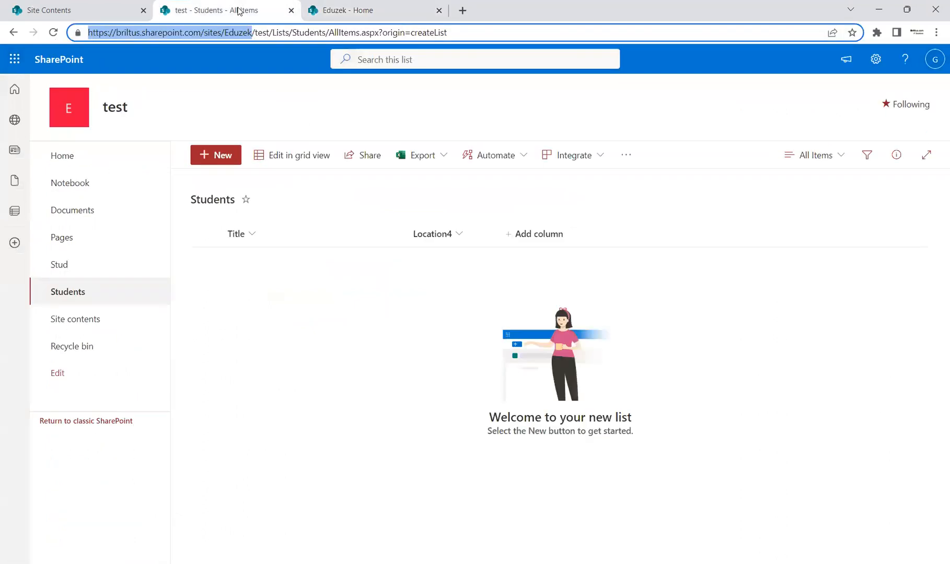
click(357, 15)
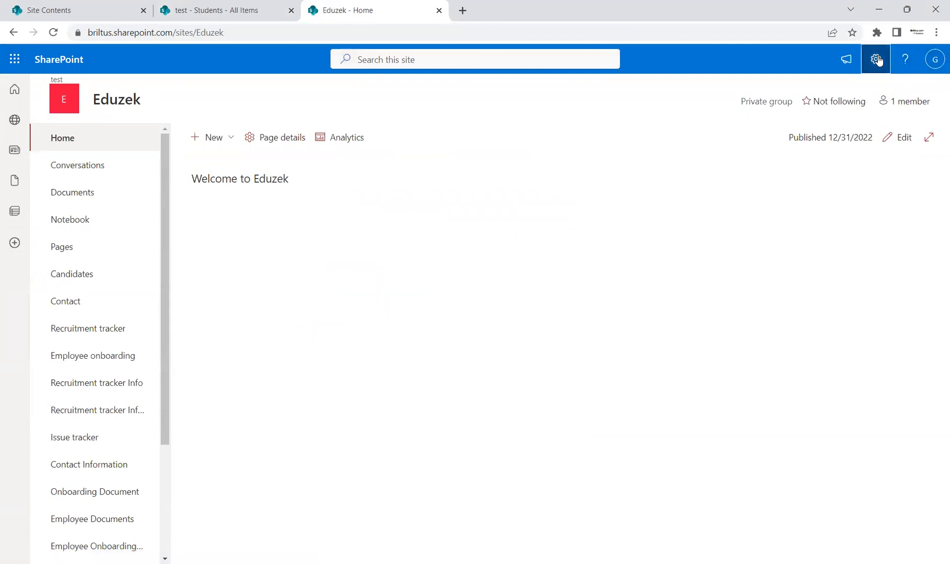
- Look at the Eduzek site's subsites and the option for creating a new subsite, and return to the site's home page
click(876, 59)
click(788, 174)
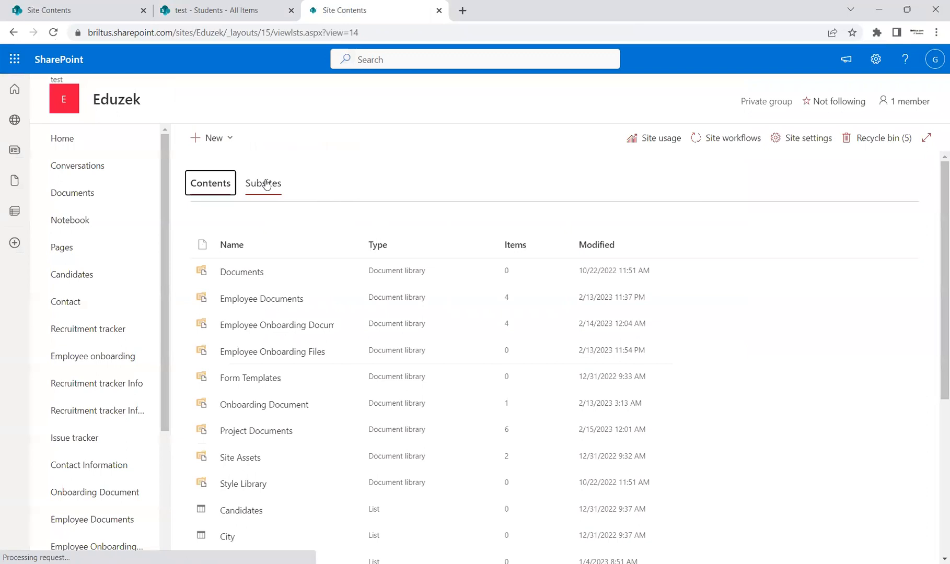
click(266, 184)
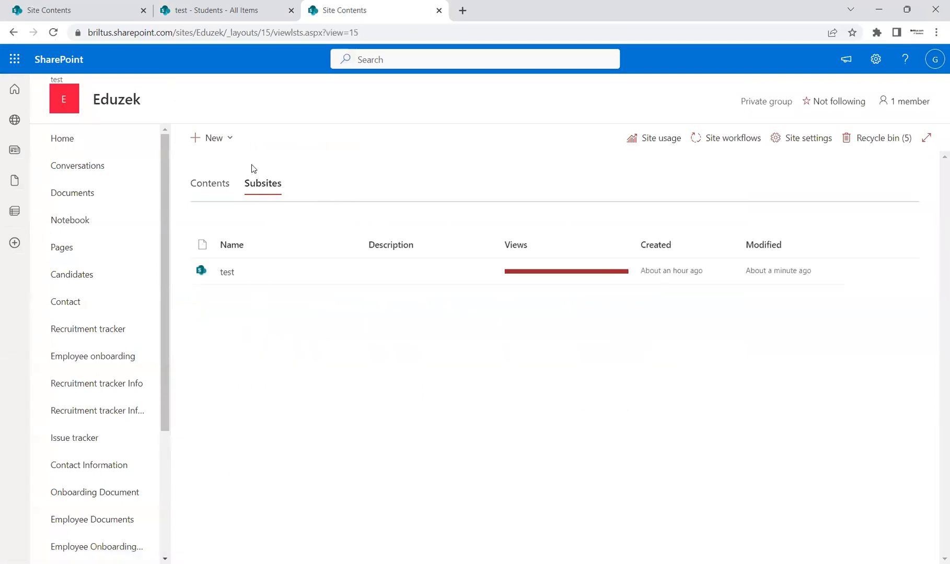
click(233, 147)
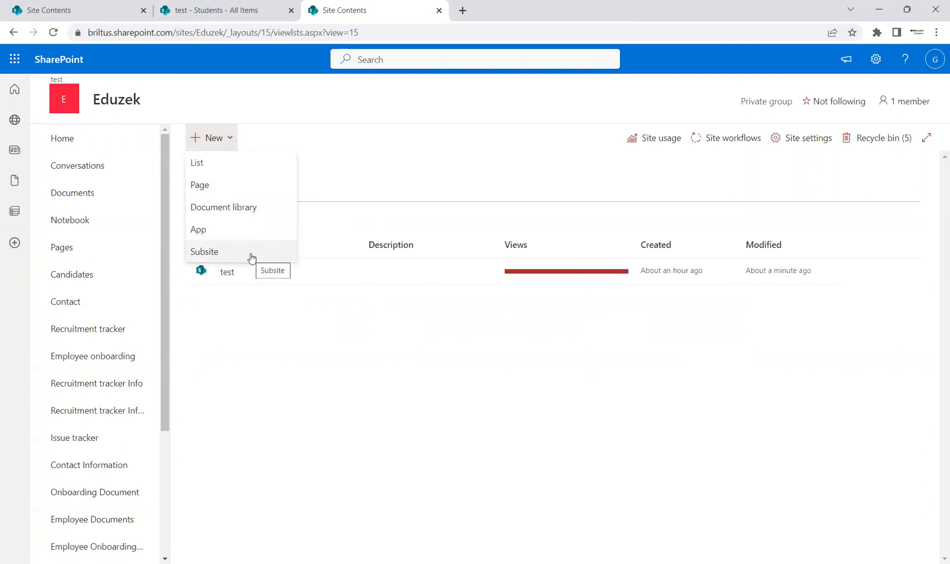
click(302, 306)
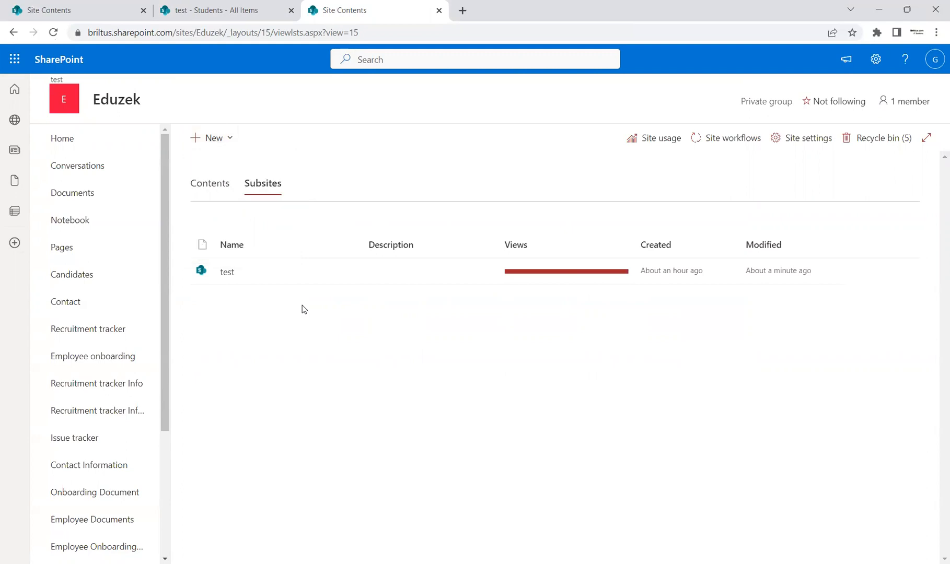
click(98, 139)
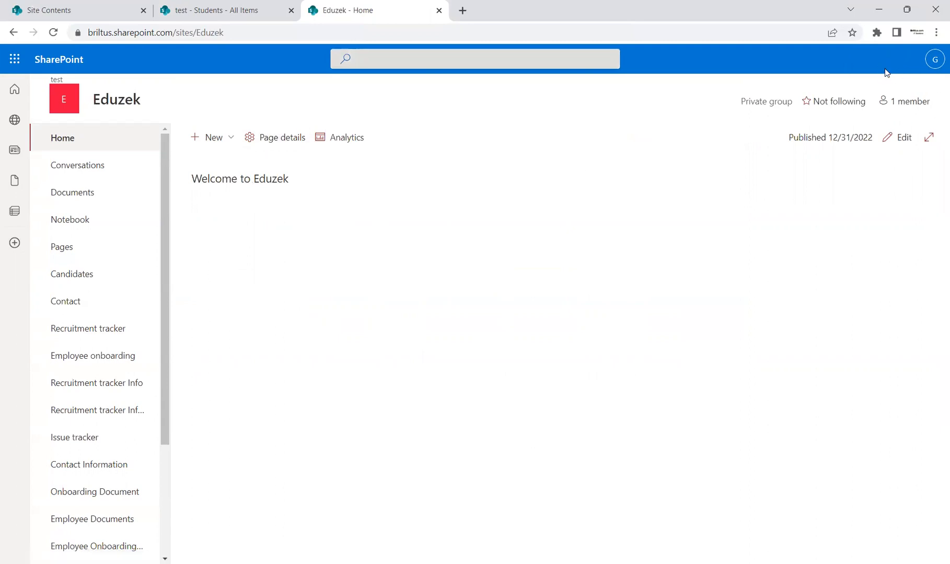
- Open the Eduzek site columns gallery through the site settings and find the Custom Columns group
click(875, 58)
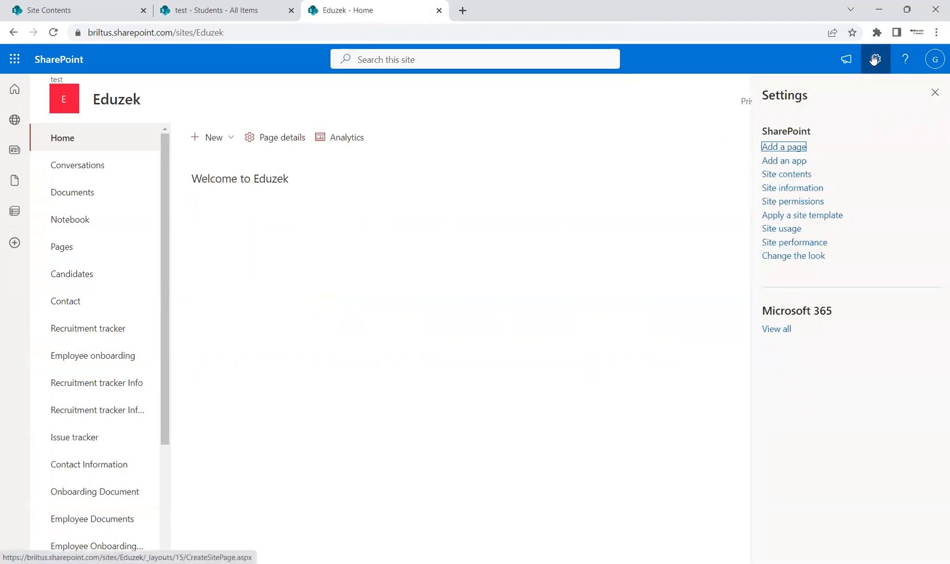
click(786, 174)
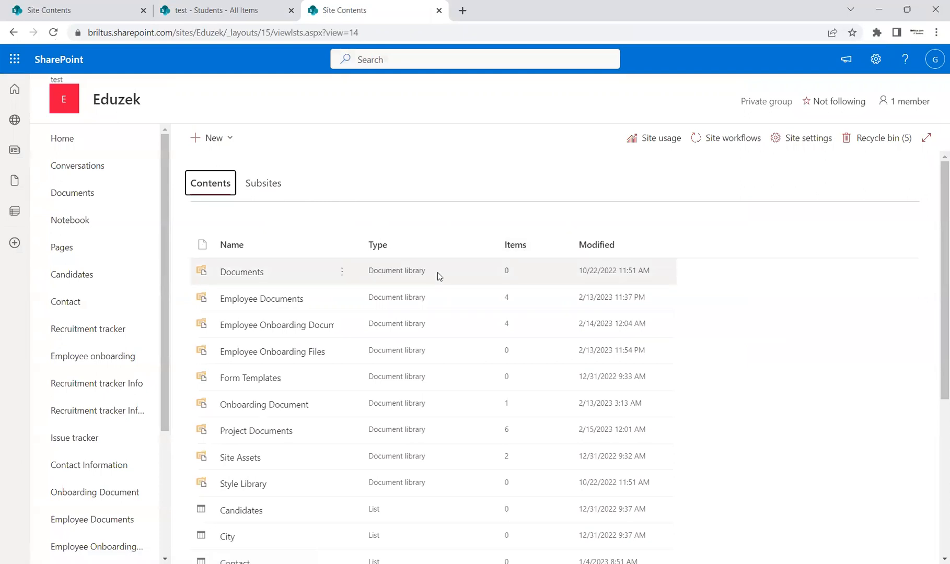
click(800, 145)
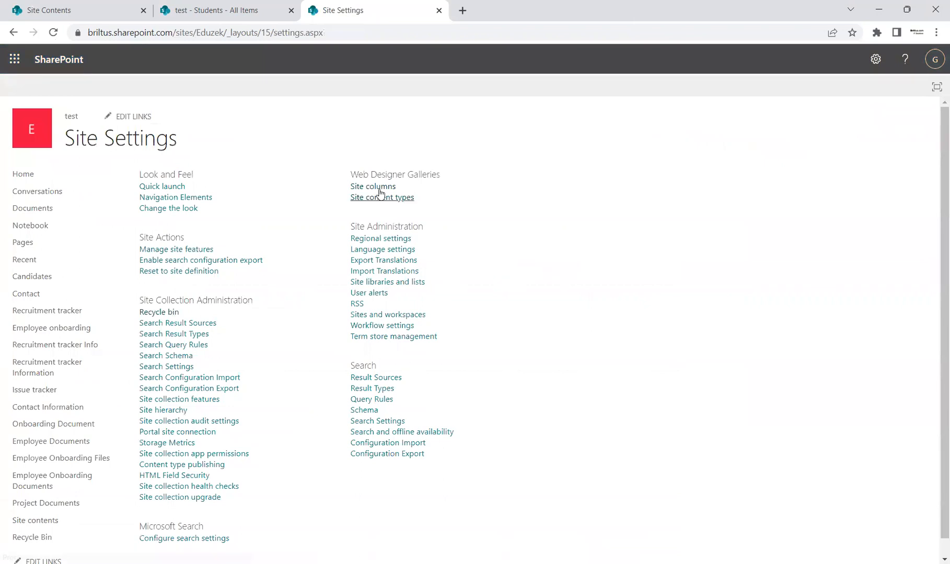
click(378, 187)
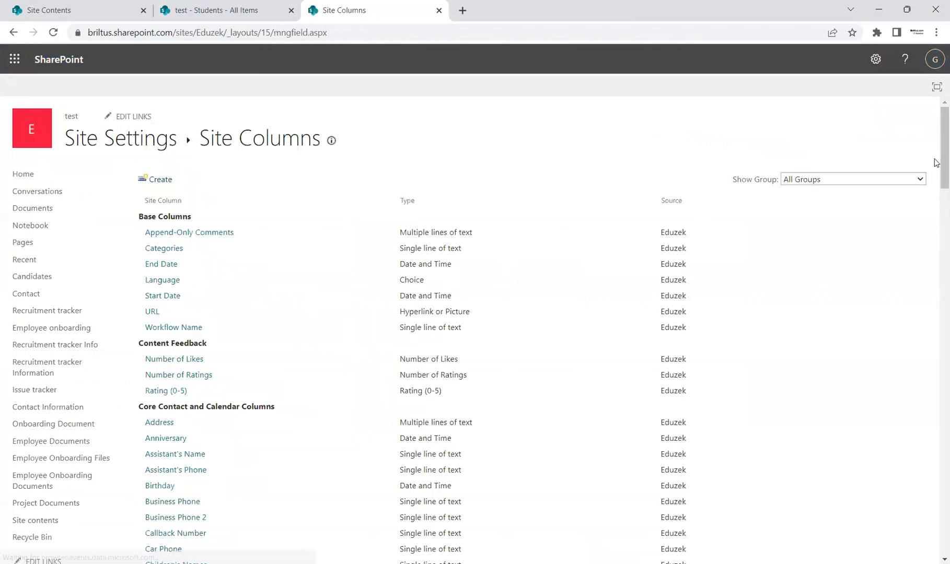
scroll(934, 158, down, 1)
drag(935, 243, 935, 488)
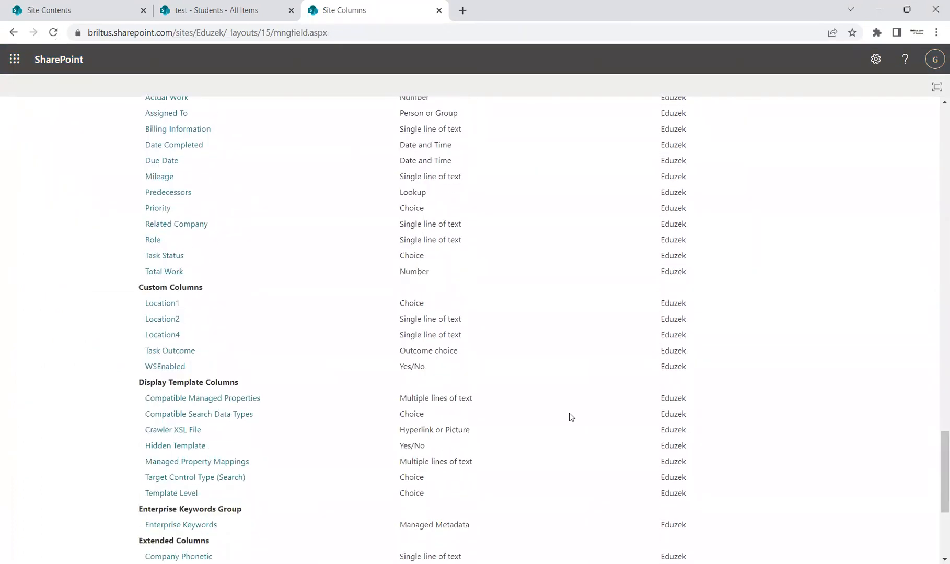
- Delete the site column Location4 from the Eduzek site, and filter the site columns to the Custom Columns group
click(174, 336)
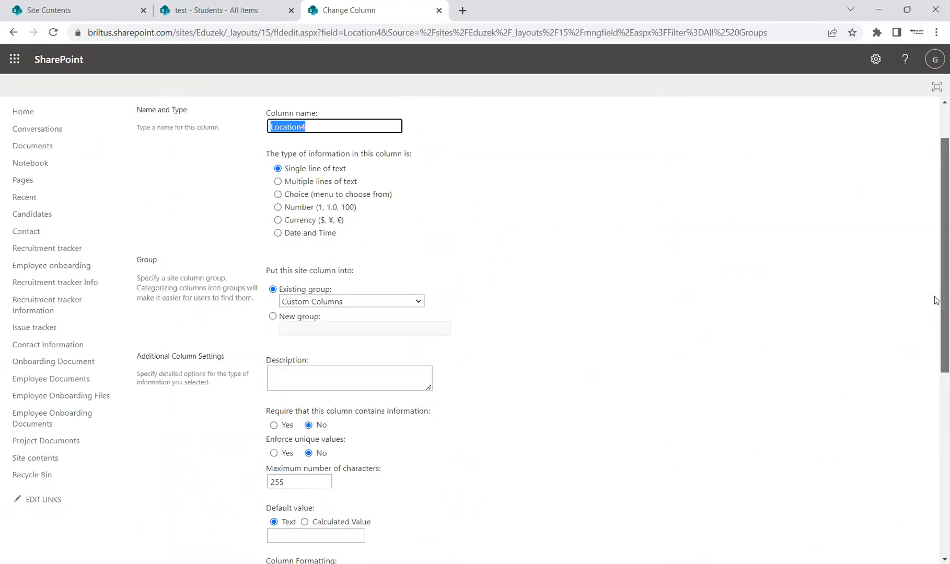
scroll(935, 300, down, 7)
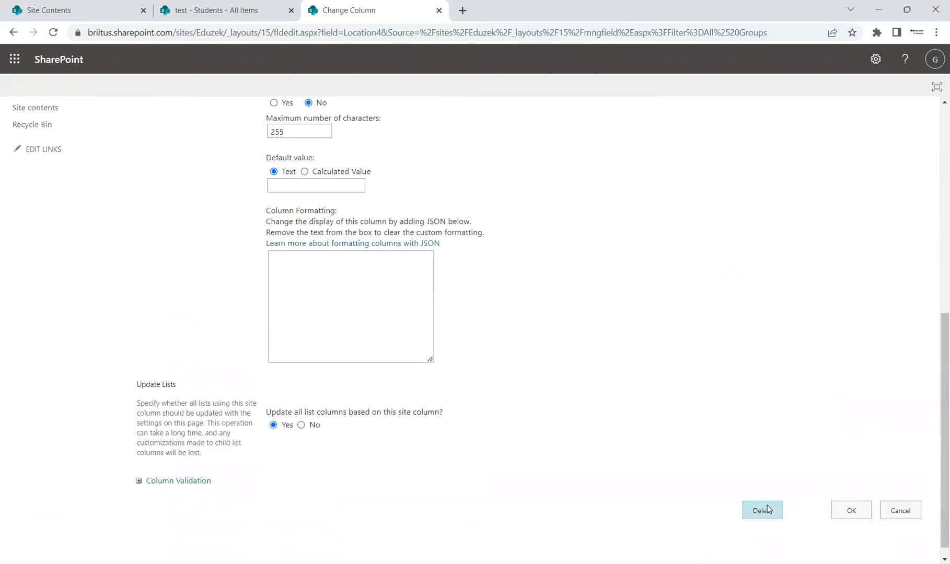
click(761, 510)
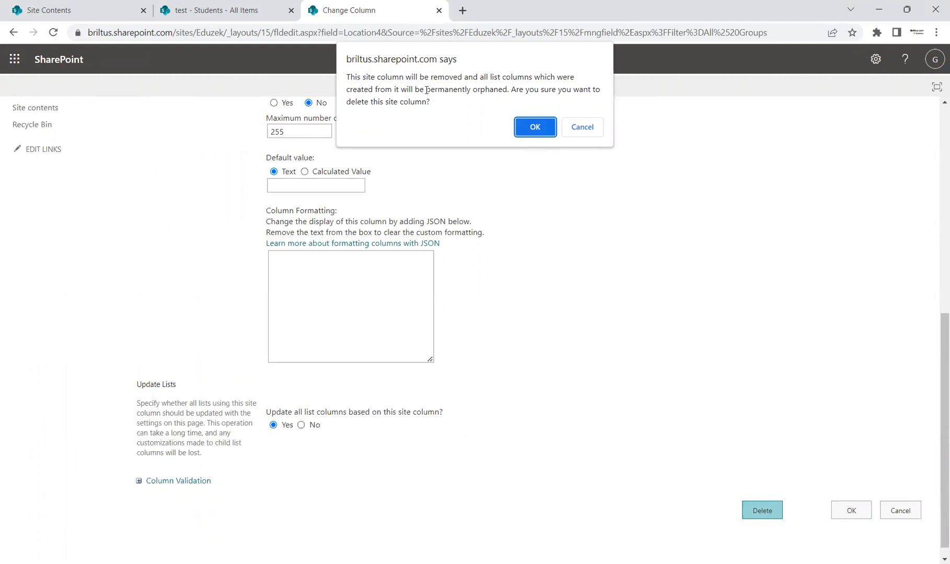
click(533, 128)
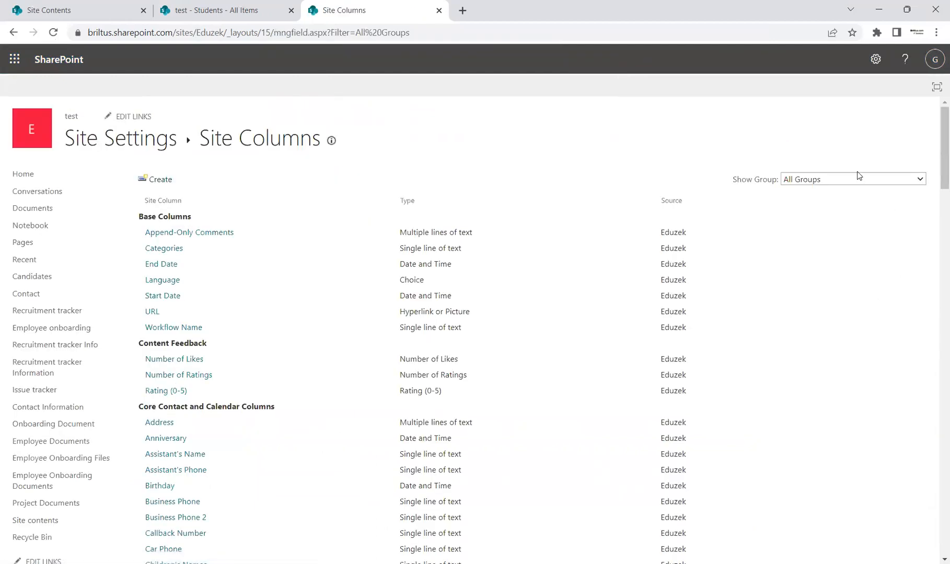
click(857, 177)
click(852, 252)
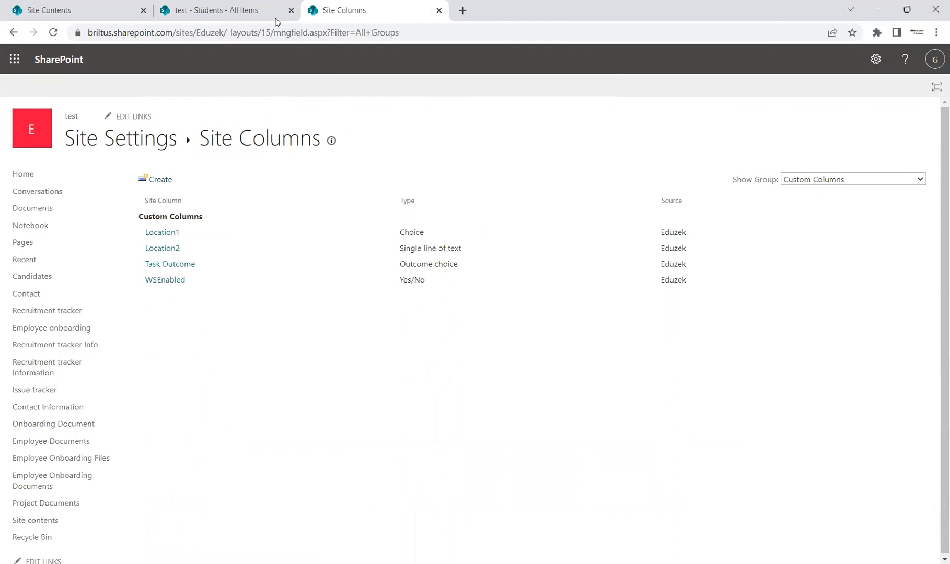
- Refresh the Contact list and examine its Location4 column through the list settings, leaving the column's settings without changes
click(66, 296)
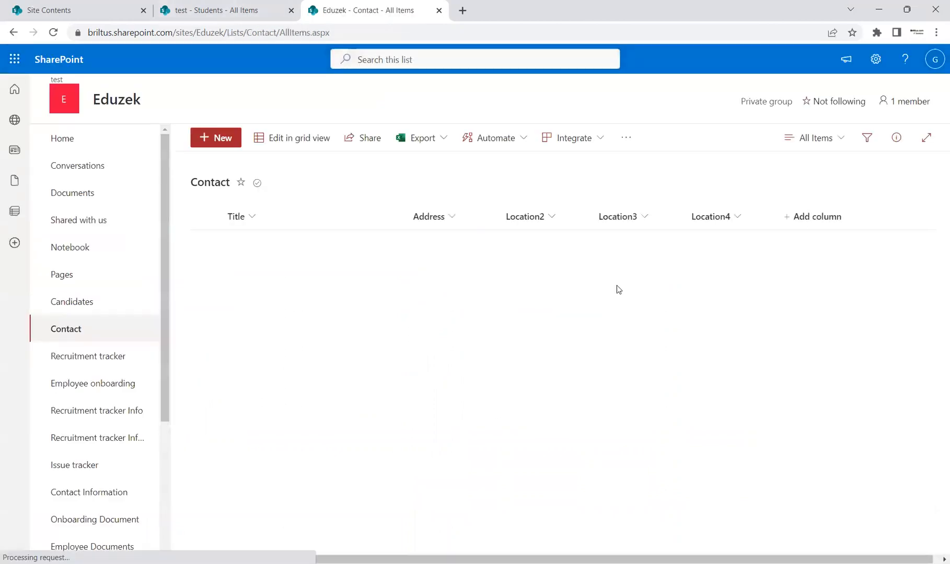
click(53, 34)
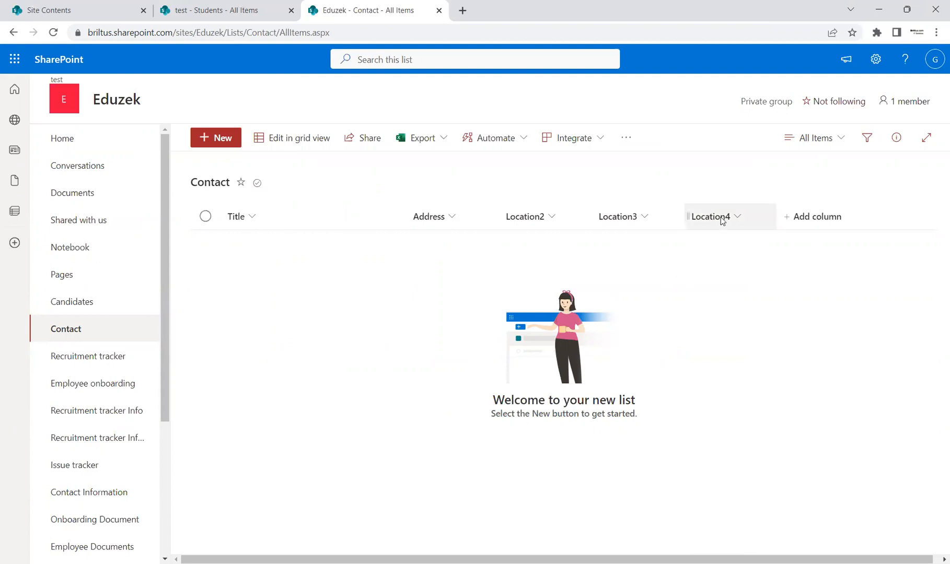
click(875, 59)
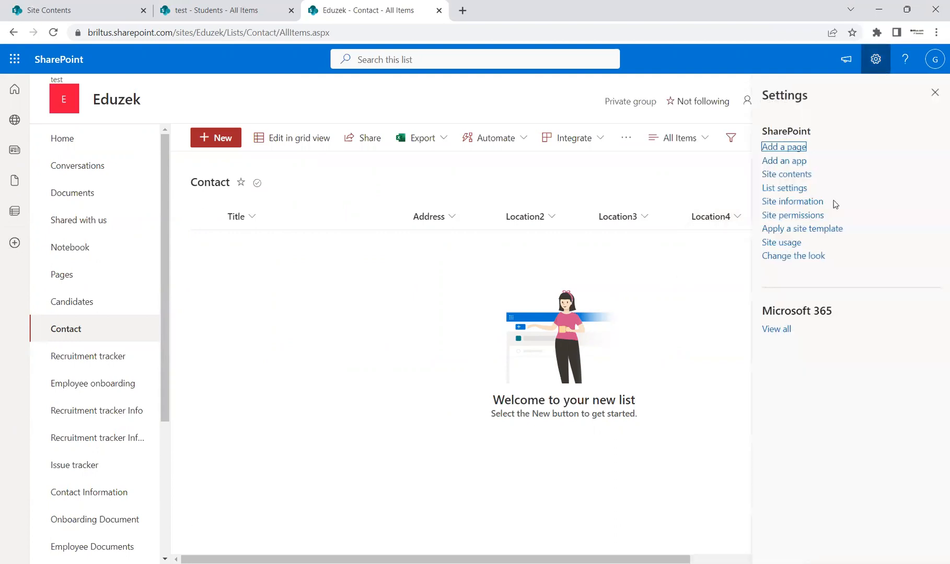
click(788, 189)
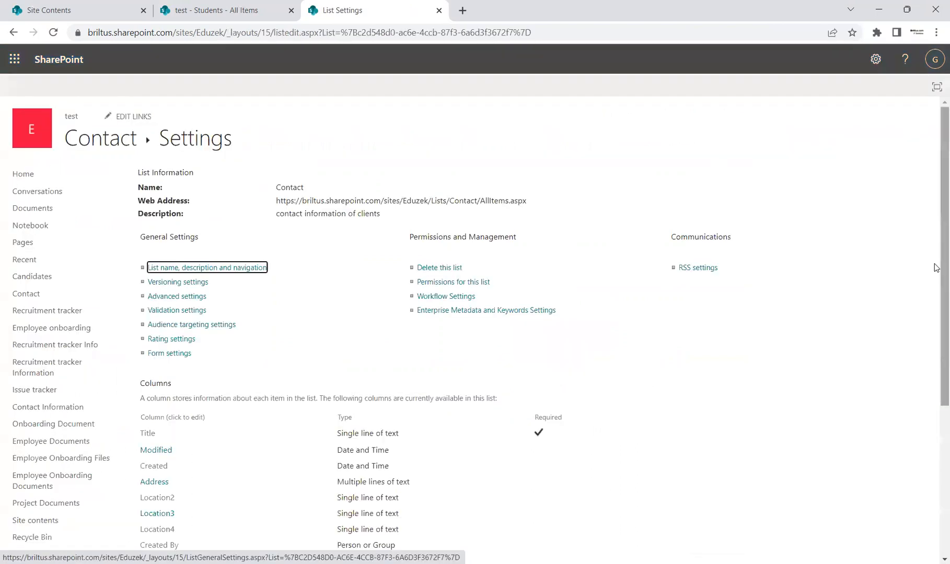
scroll(418, 435, down, 1)
click(163, 487)
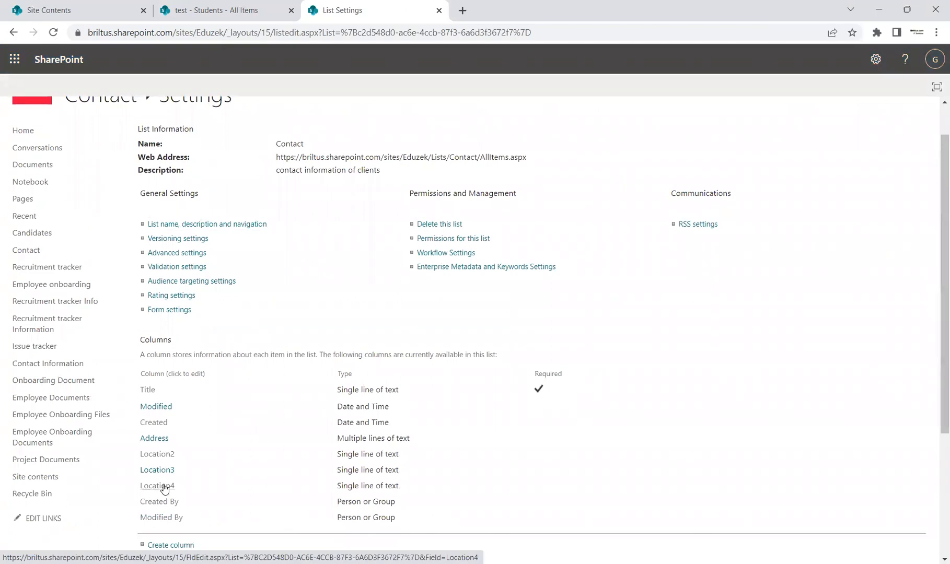
drag(938, 311, 935, 458)
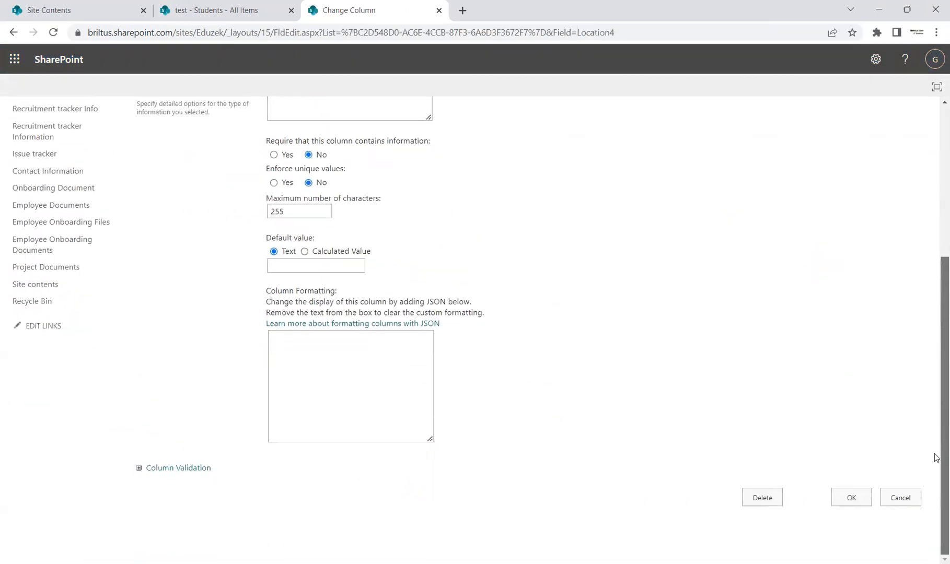
click(900, 498)
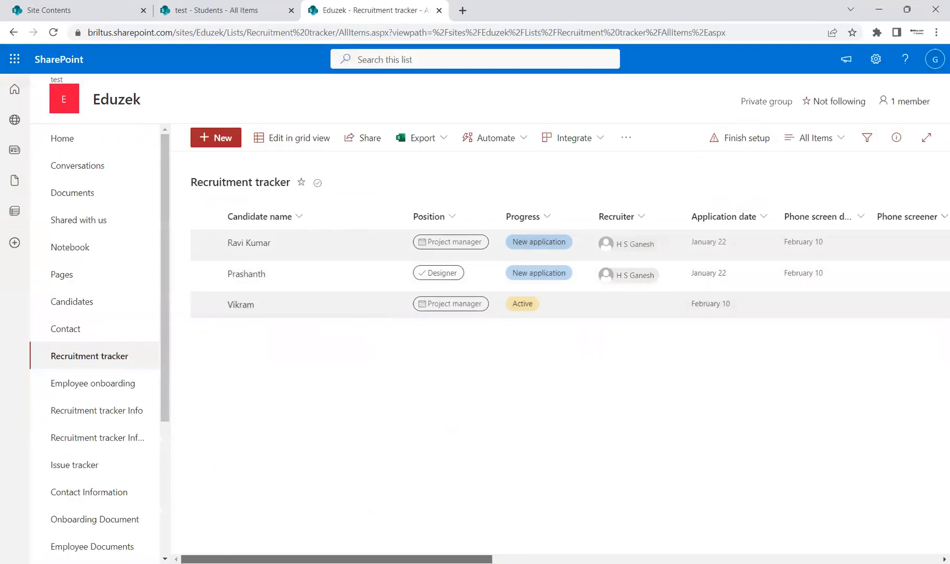
- Look through the columns of the Recruitment tracker list to check for Location4, and return to its first columns
drag(365, 559, 595, 559)
scroll(873, 249, right, 5)
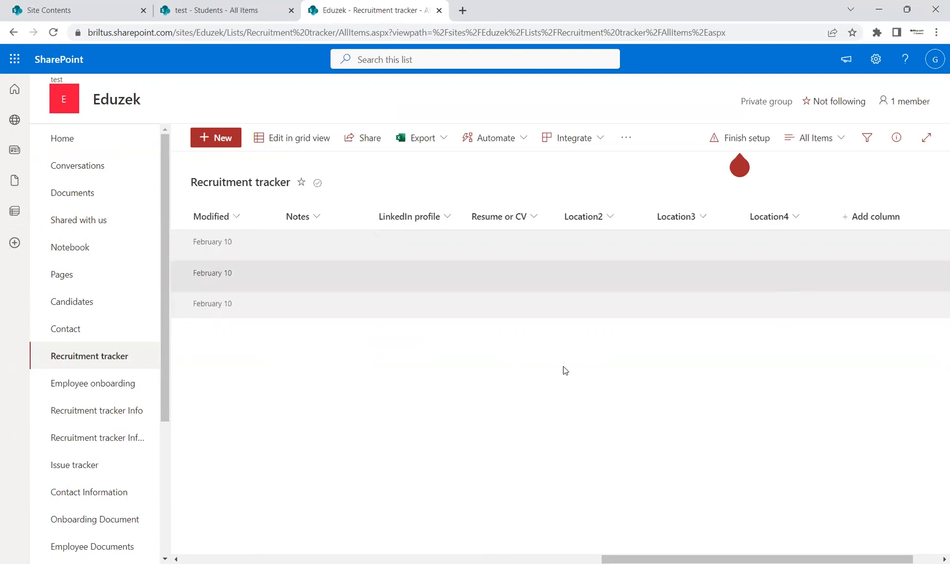
scroll(739, 166, left, 10)
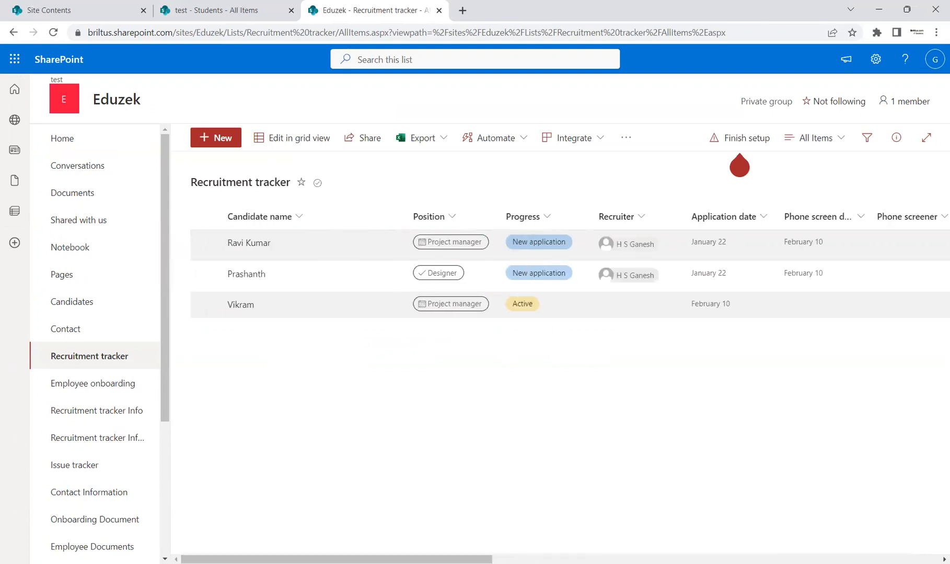
- Switch to the Sharepoint- Sitecolumns presentation in PowerPoint and show the Agenda slide and the closing Thank you slide
key(alt+Tab)
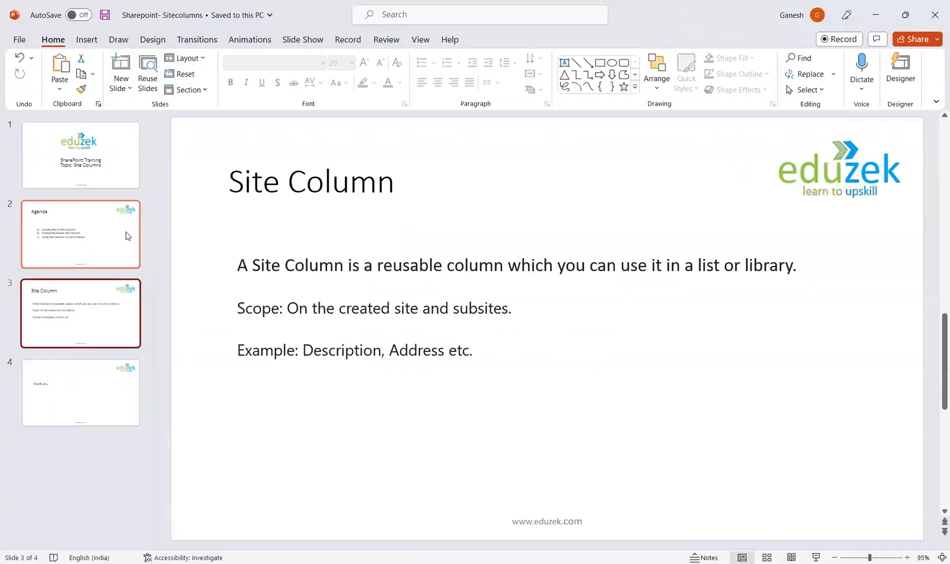
click(110, 236)
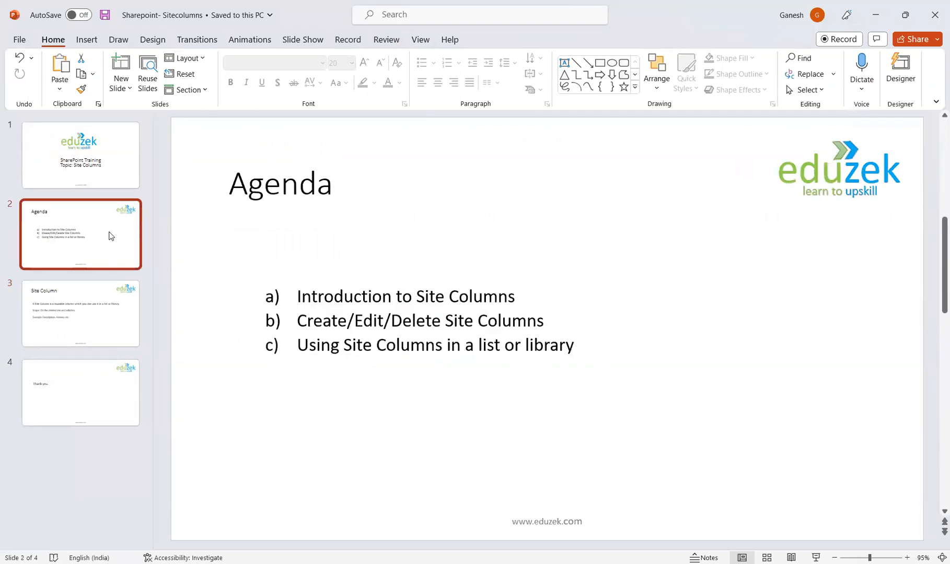
click(118, 403)
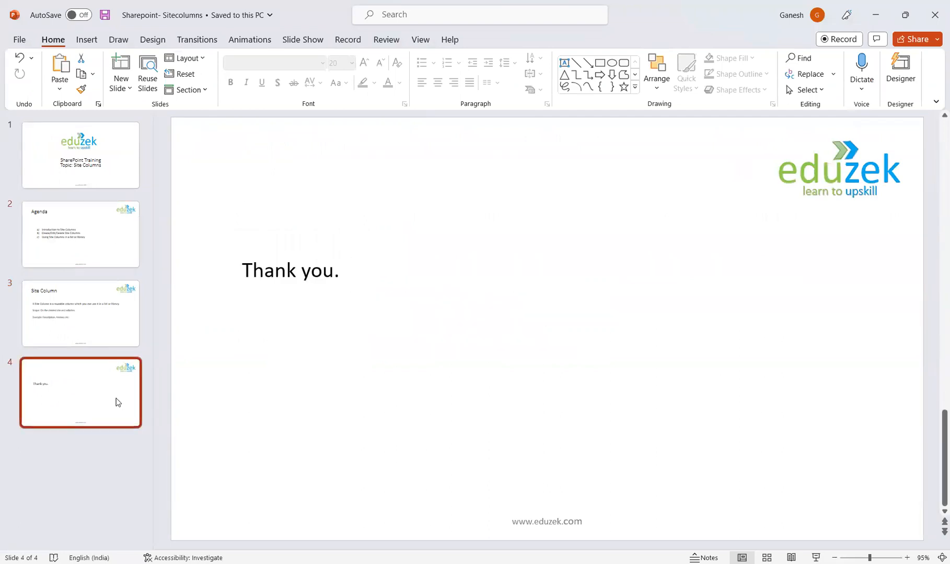